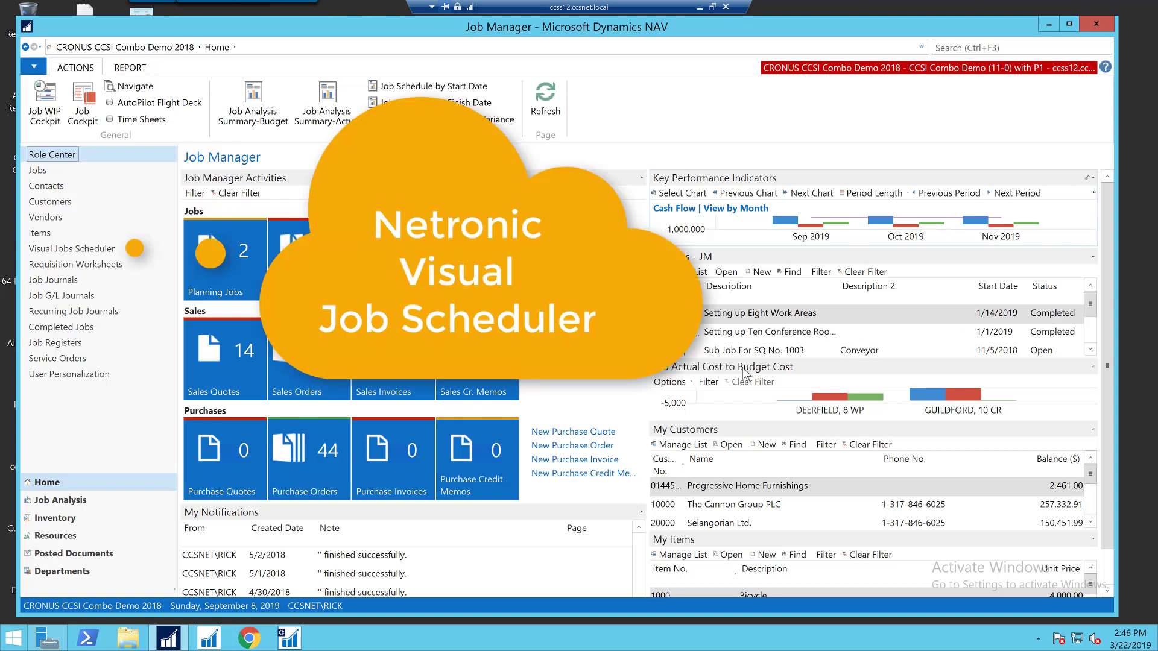
- Open the Visual Jobs Scheduler with the ALL Sub-Jobs filter and show the June and July 2019 schedule
click(48, 252)
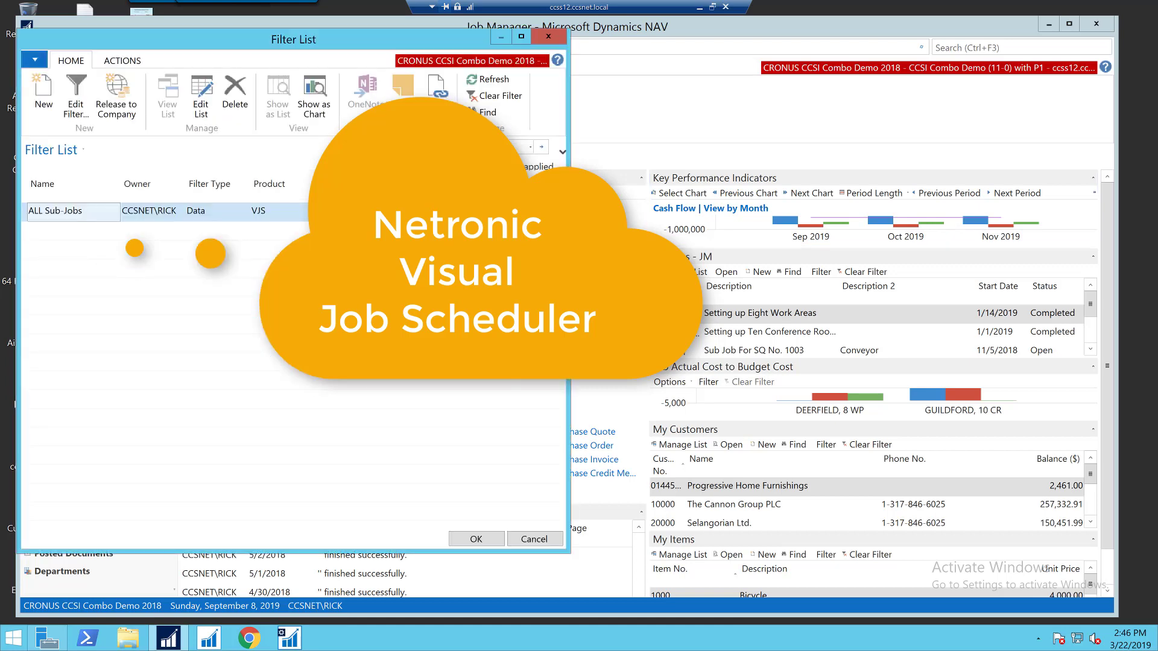
click(476, 538)
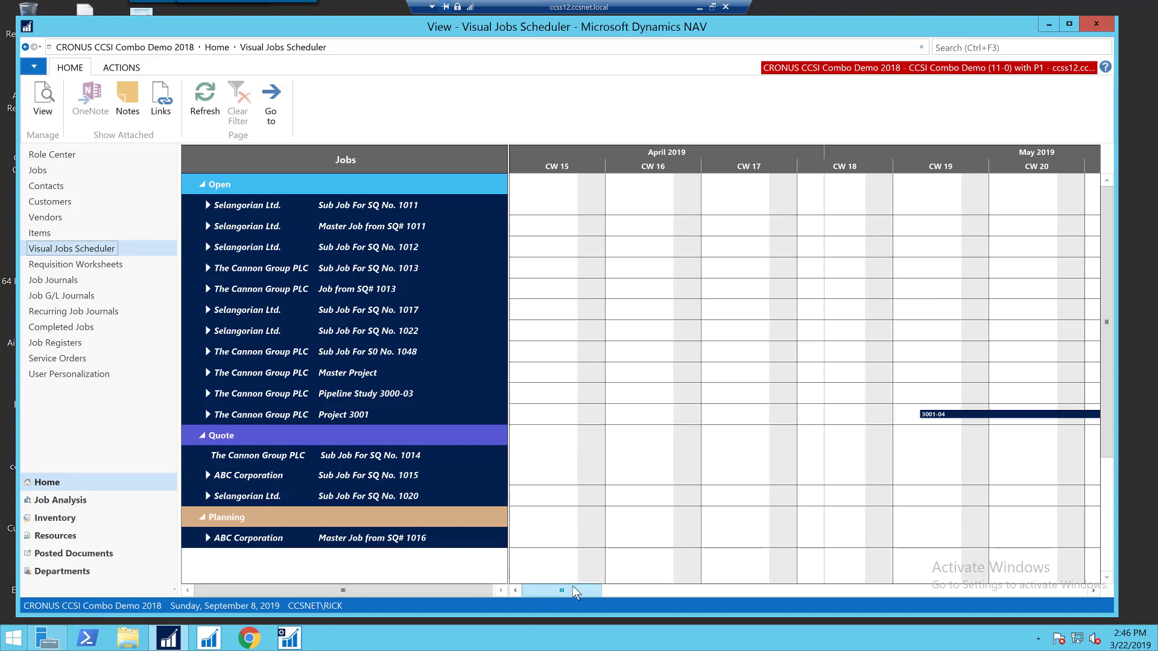
drag(577, 593, 666, 582)
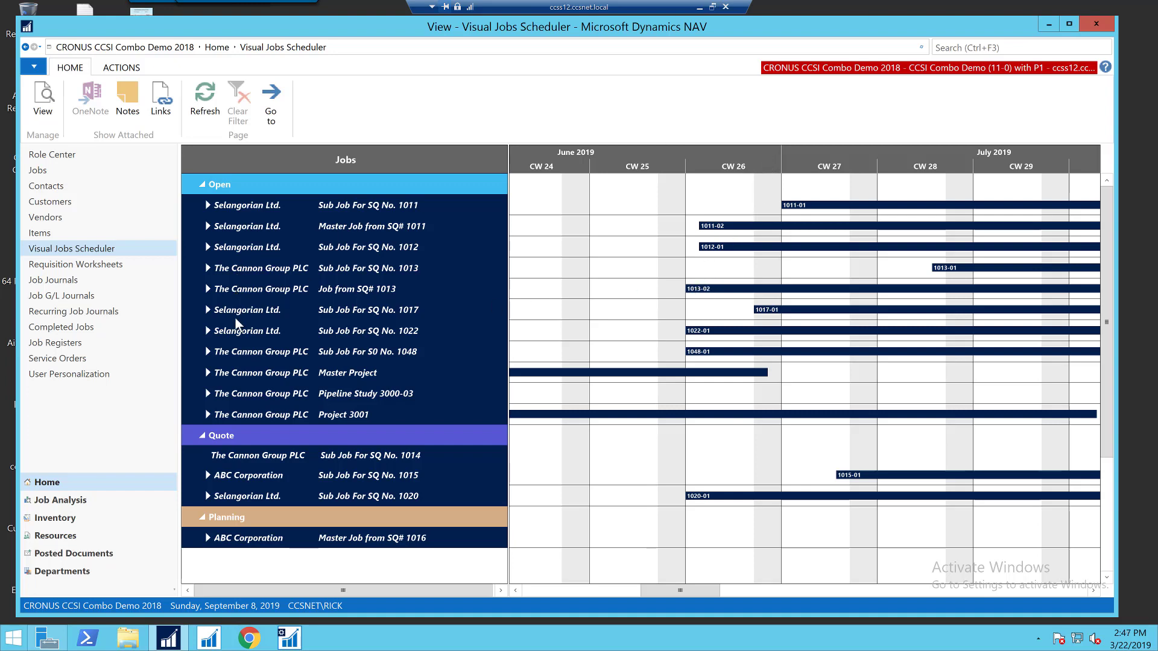
- Switch the scheduler from the job list to the Resource View and turn on the Histogram View
mouse_move(237, 324)
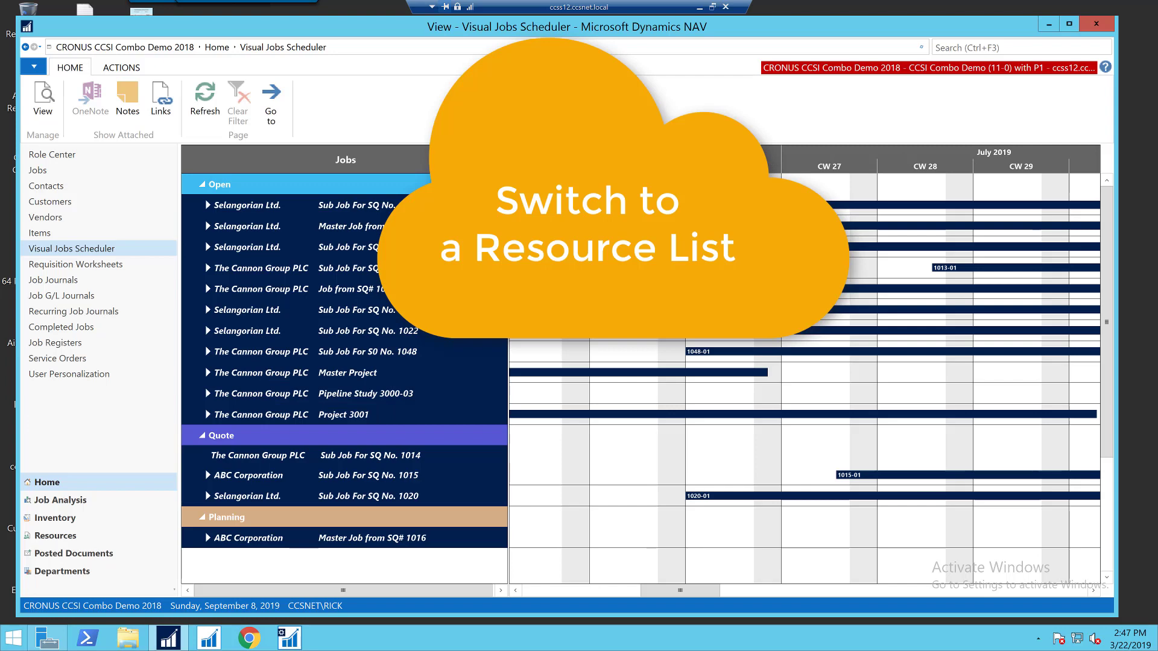
mouse_move(265, 232)
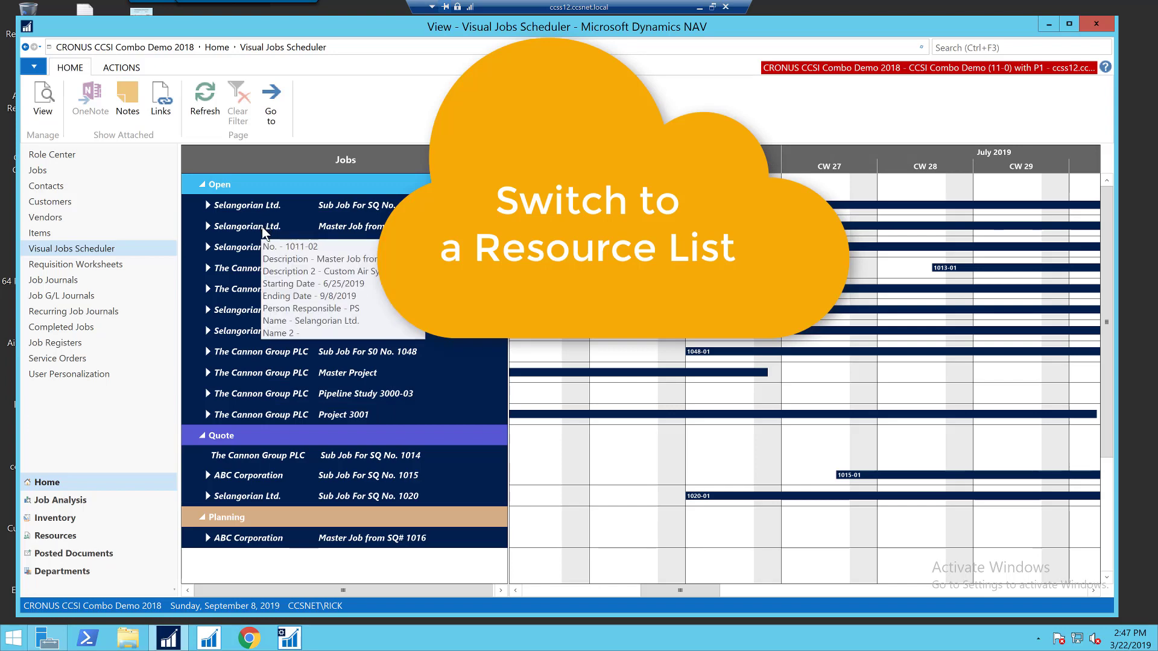
mouse_move(263, 295)
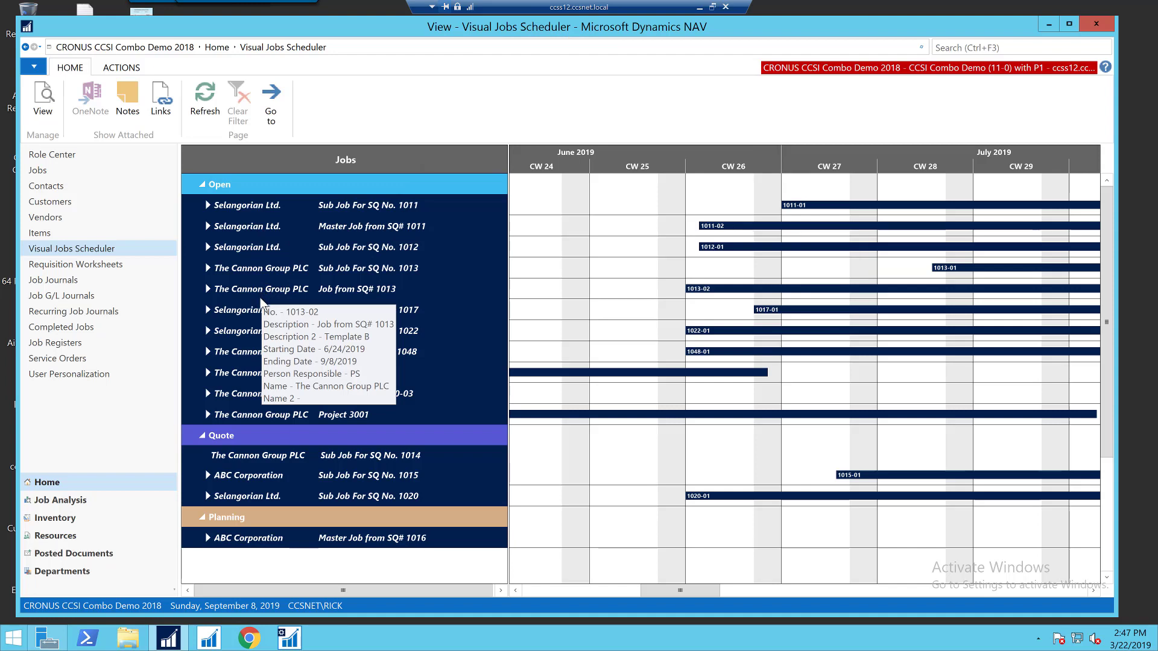
click(123, 68)
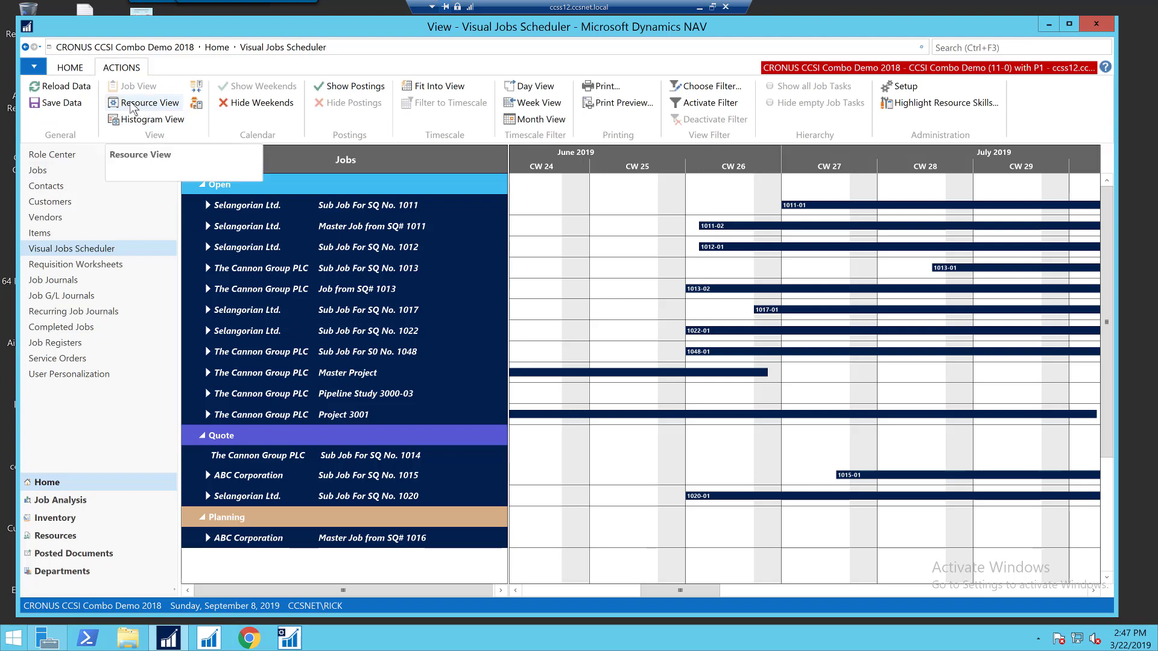
click(143, 108)
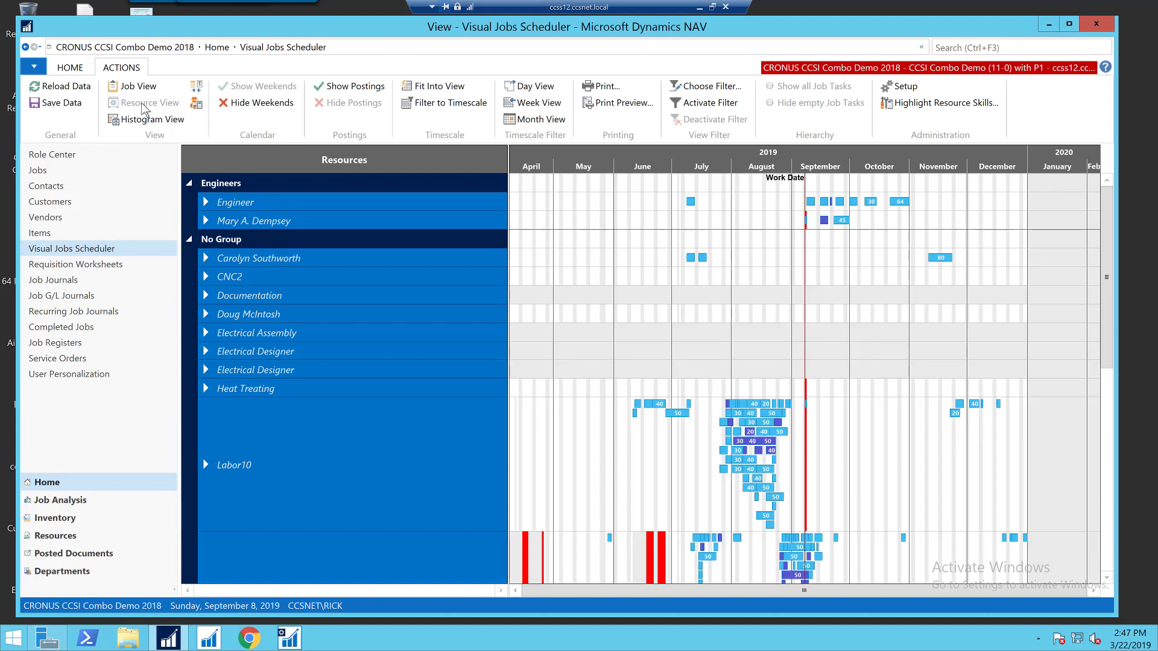
click(150, 119)
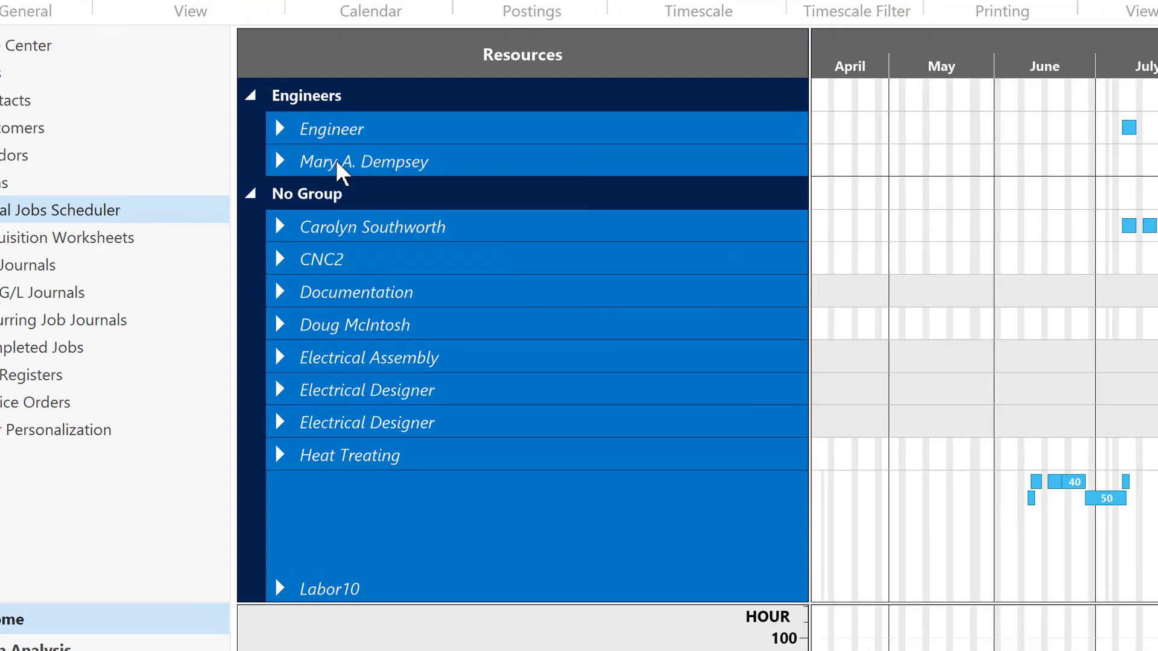
- Examine the details and histograms of individual resources in the Engineers and No Group groups
mouse_move(386, 175)
mouse_move(437, 229)
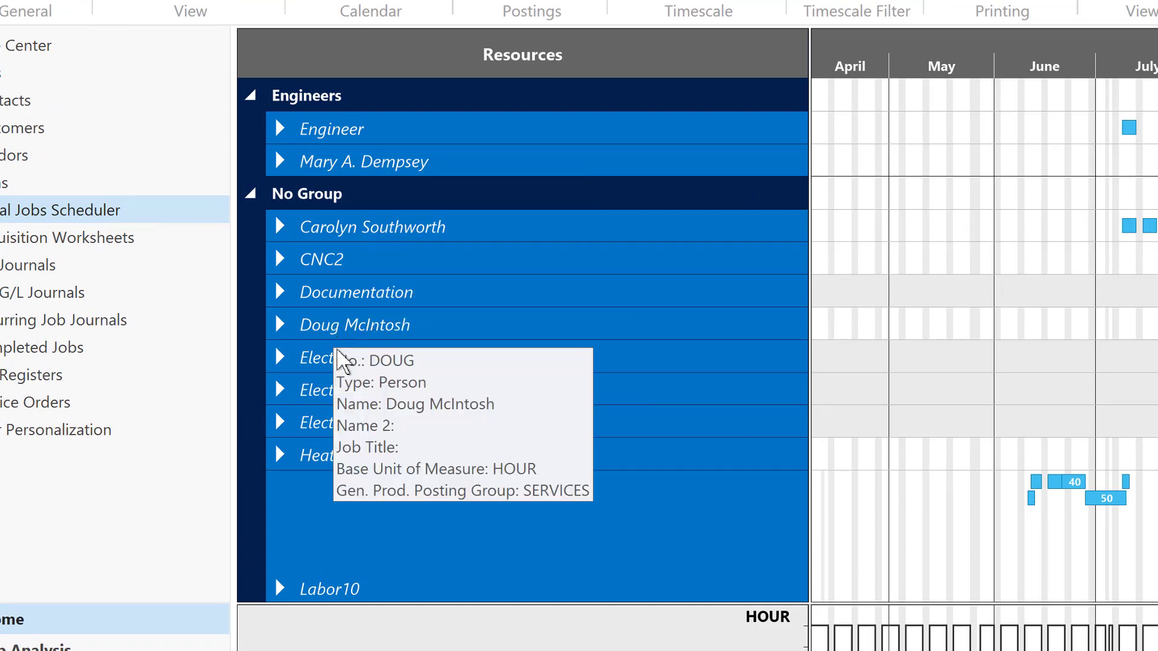
mouse_move(335, 367)
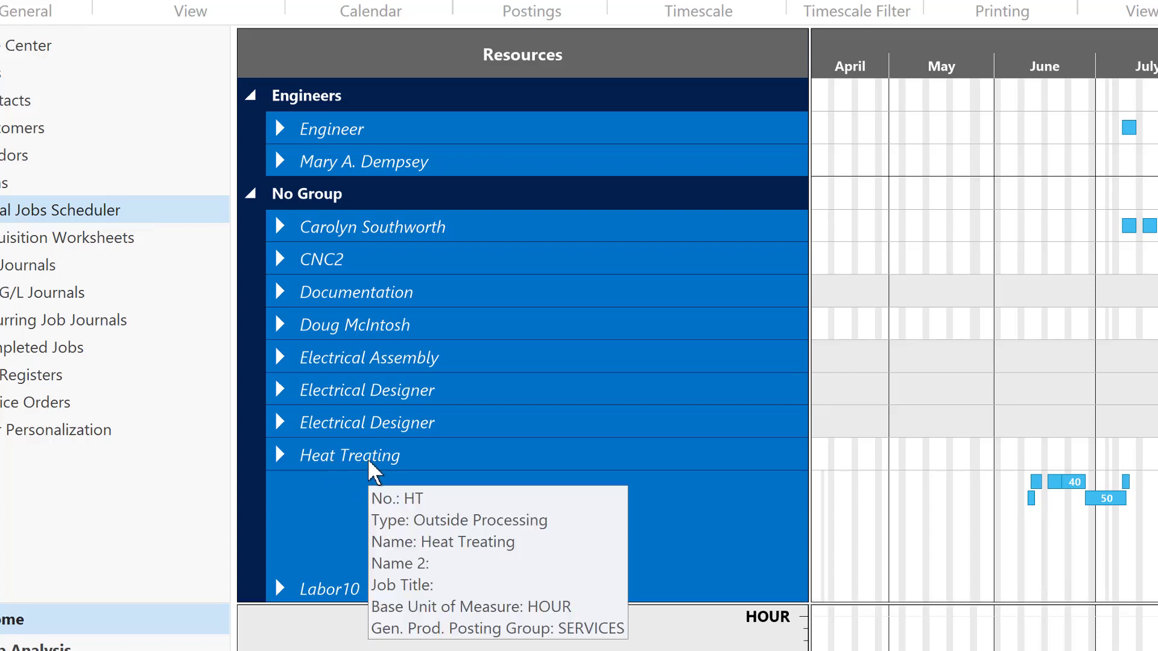
mouse_move(387, 272)
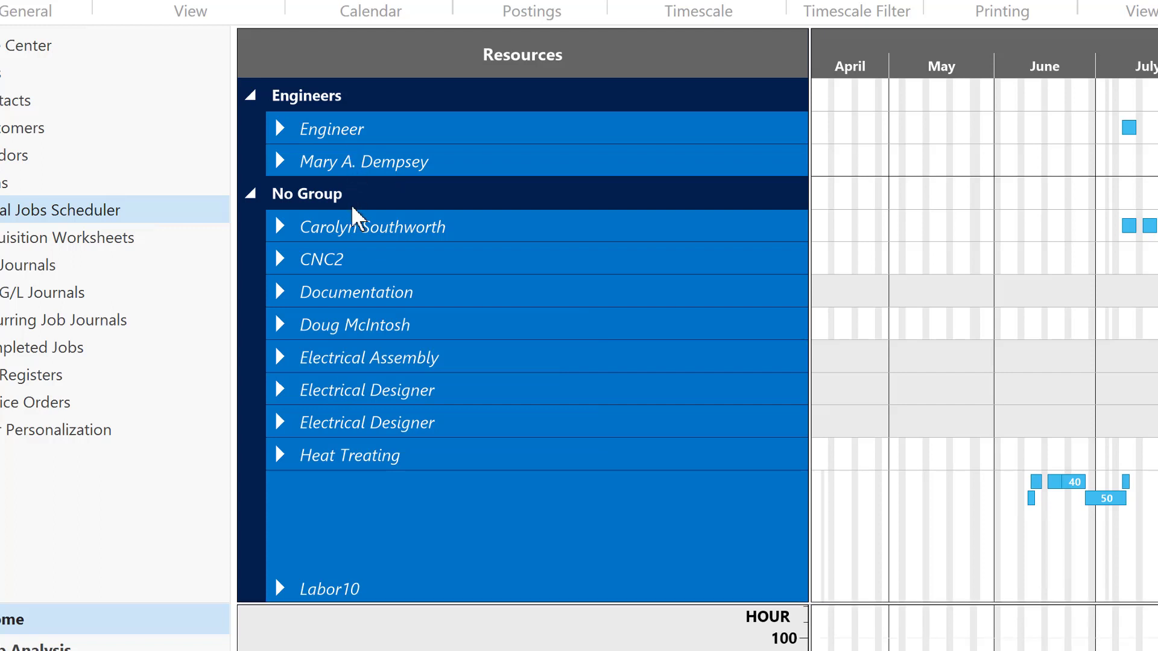
mouse_move(373, 236)
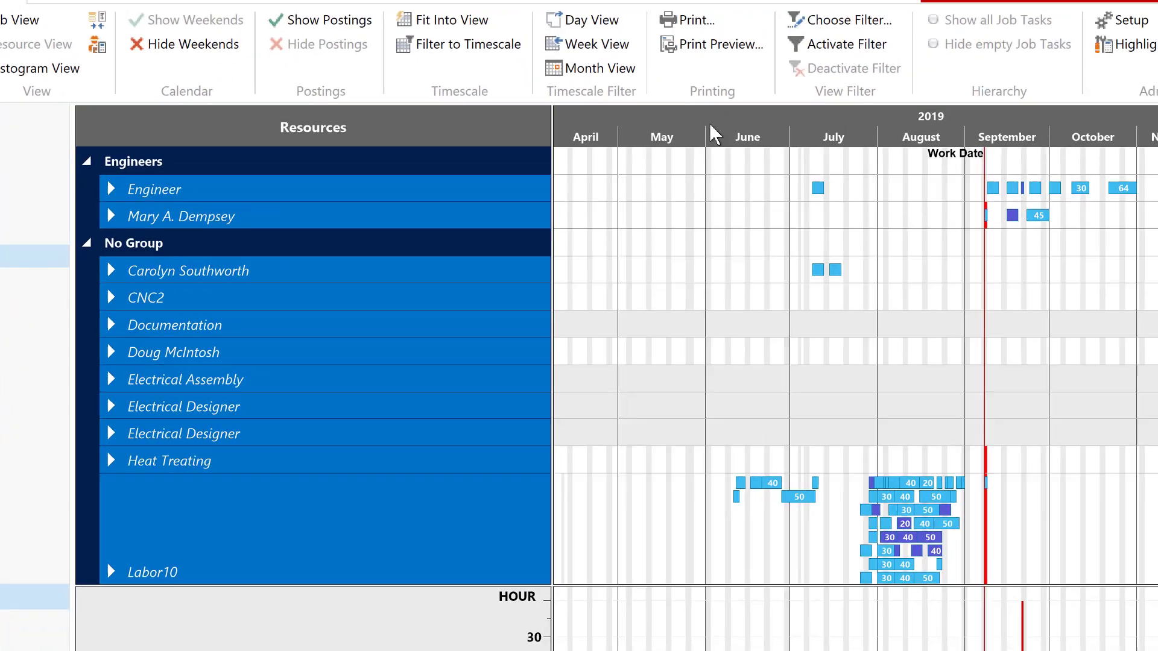
- Bring September to November 2019 into view on a calendar-week timescale, starting at the work date
scroll(658, 145, up, 2)
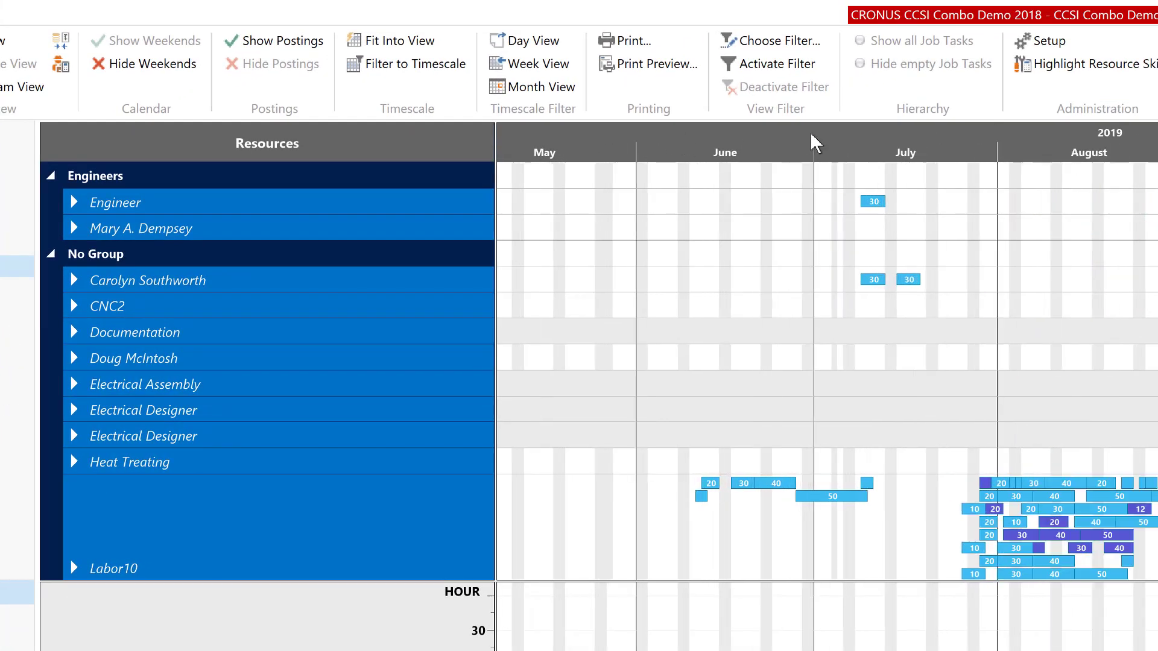
drag(756, 148, 540, 163)
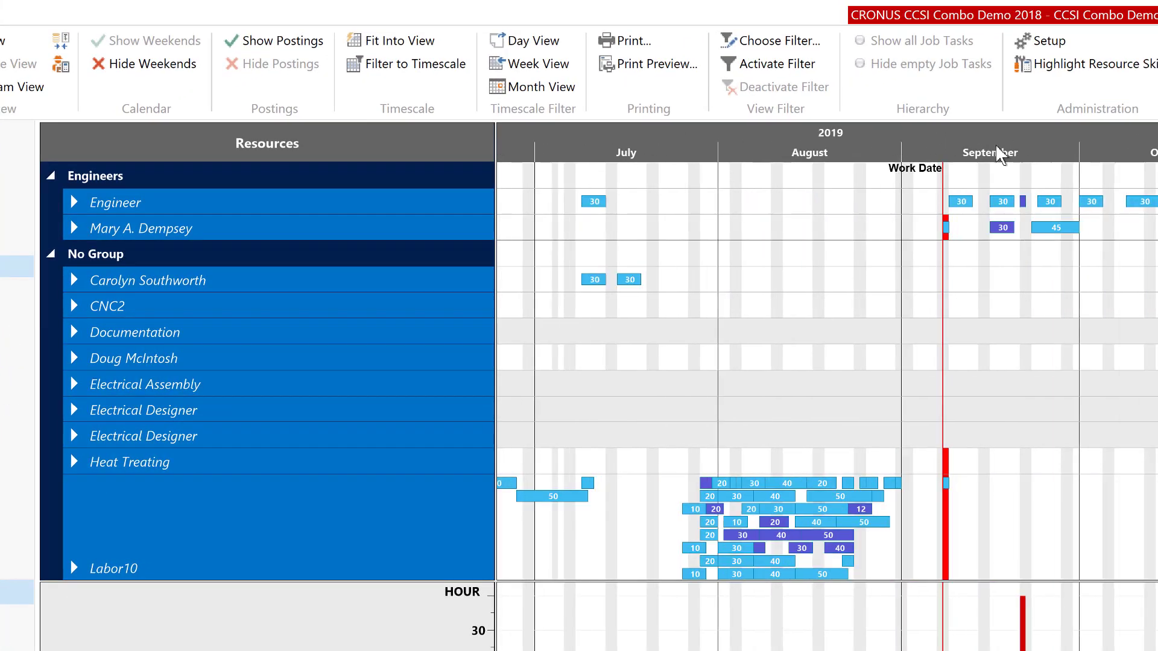
drag(949, 145, 705, 161)
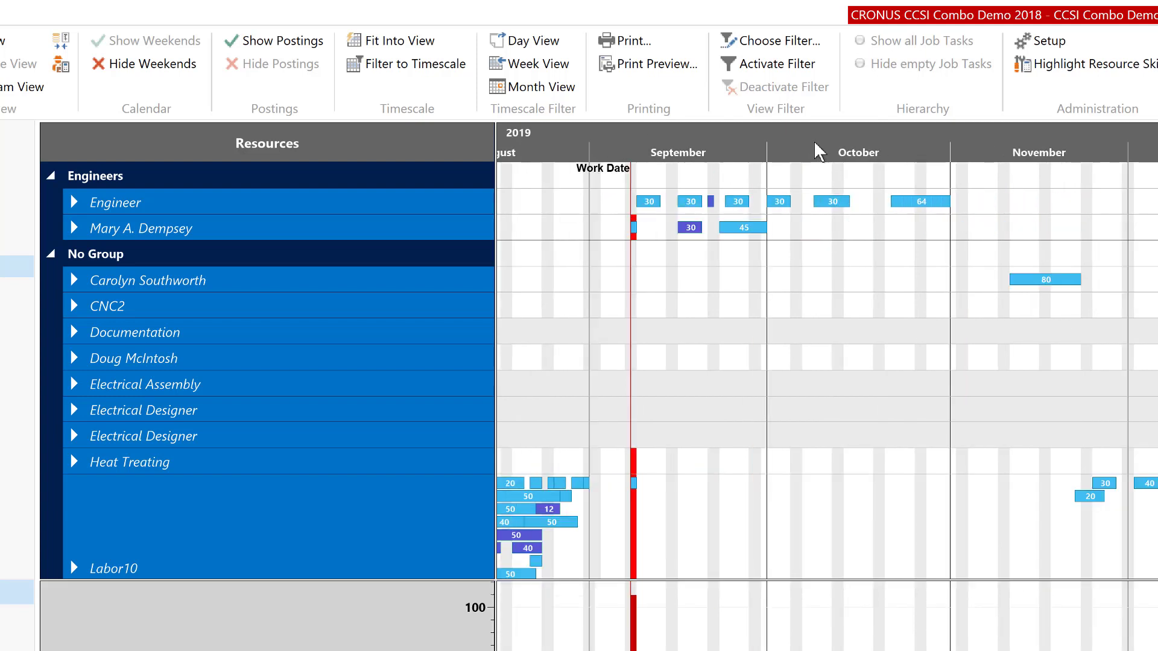
scroll(817, 150, up, 1)
scroll(817, 151, up, 1)
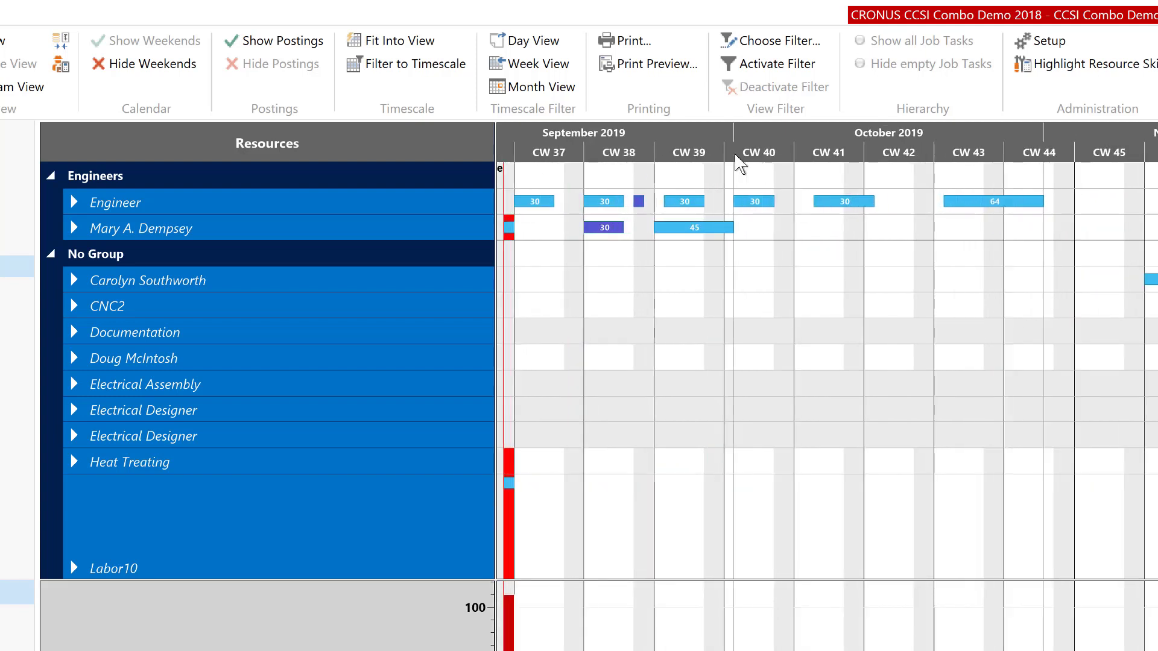
drag(654, 156, 715, 160)
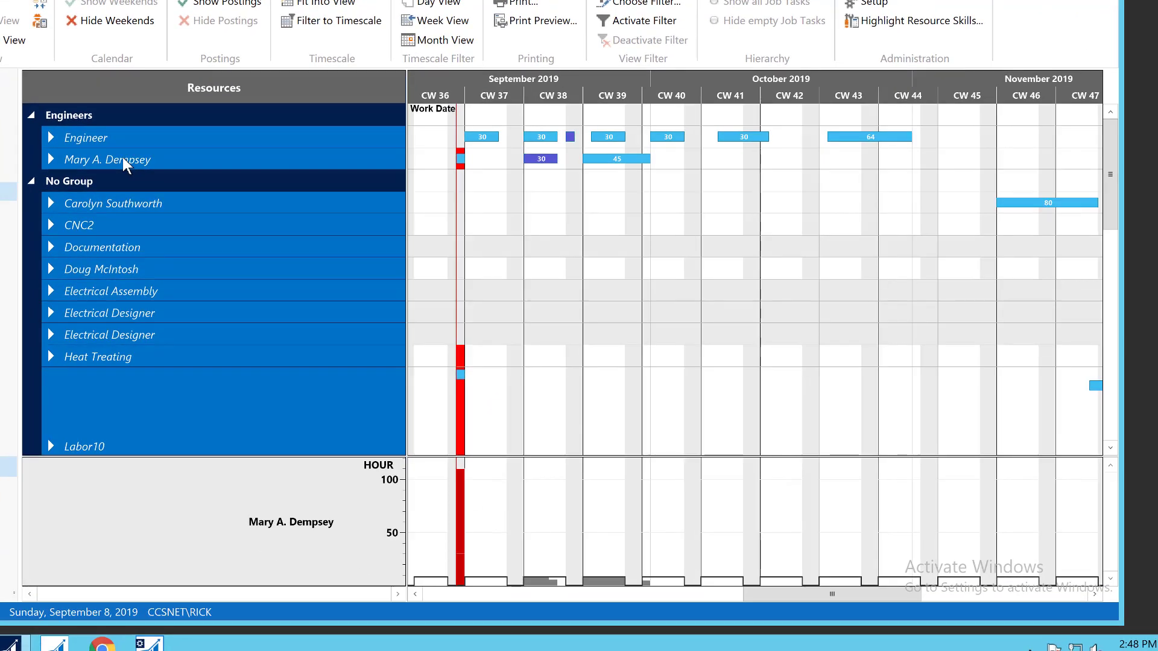
- Compare the load histograms of the resources on a daily timescale covering the second half of September 2019
click(130, 209)
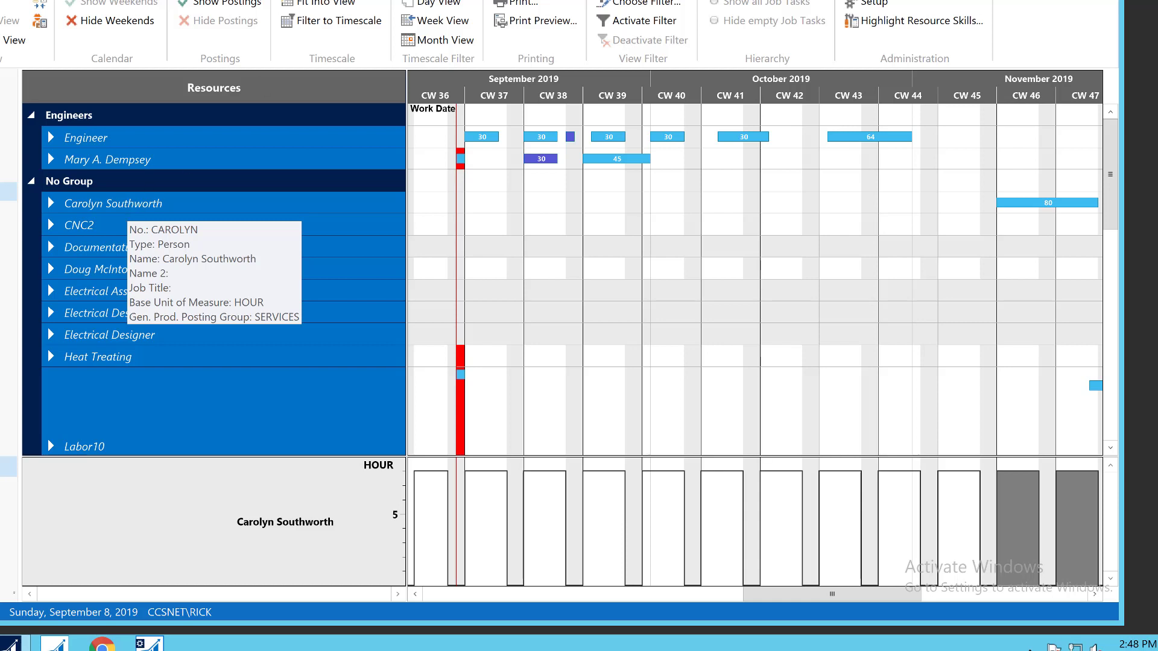
scroll(550, 101, up, 2)
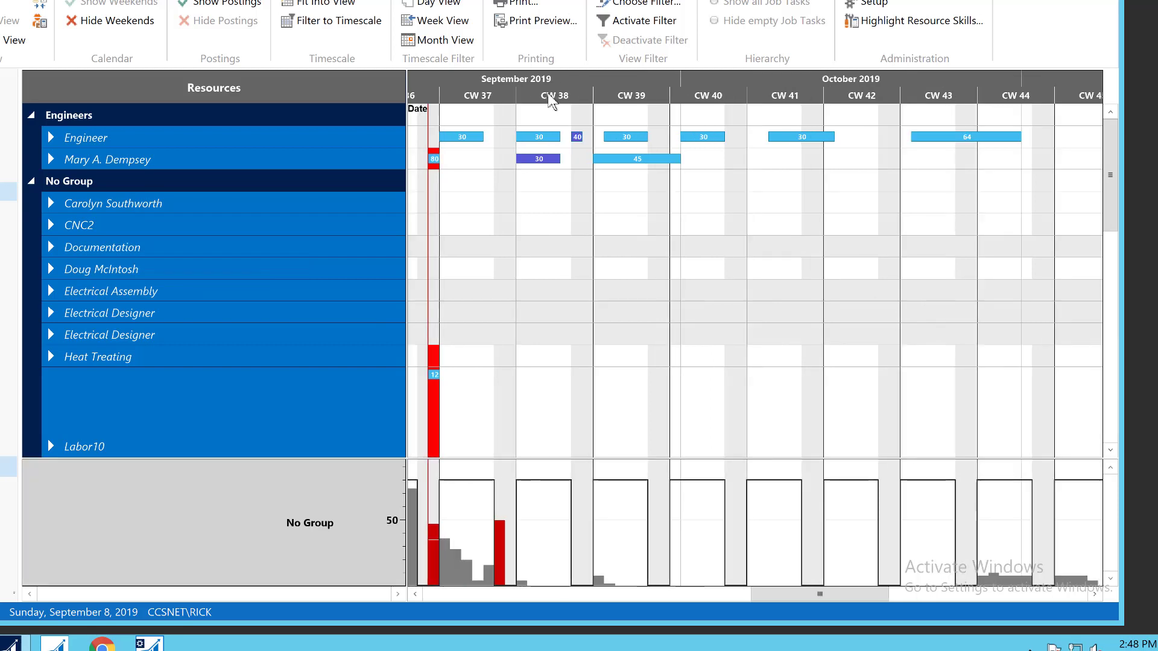
scroll(550, 99, up, 1)
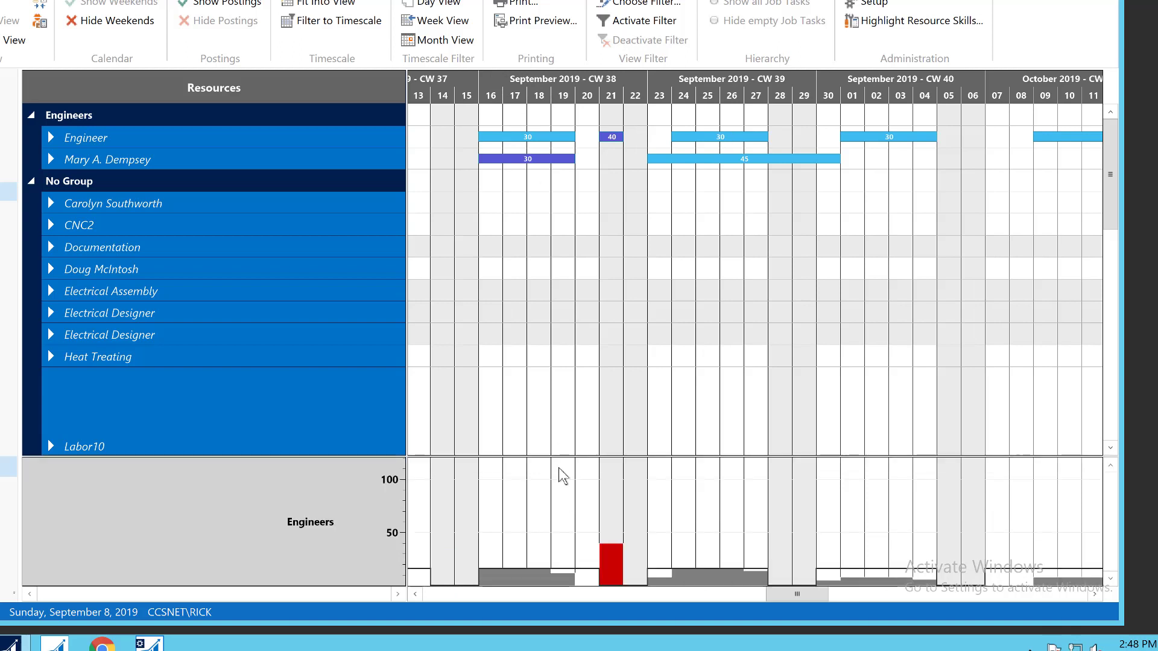
mouse_move(88, 211)
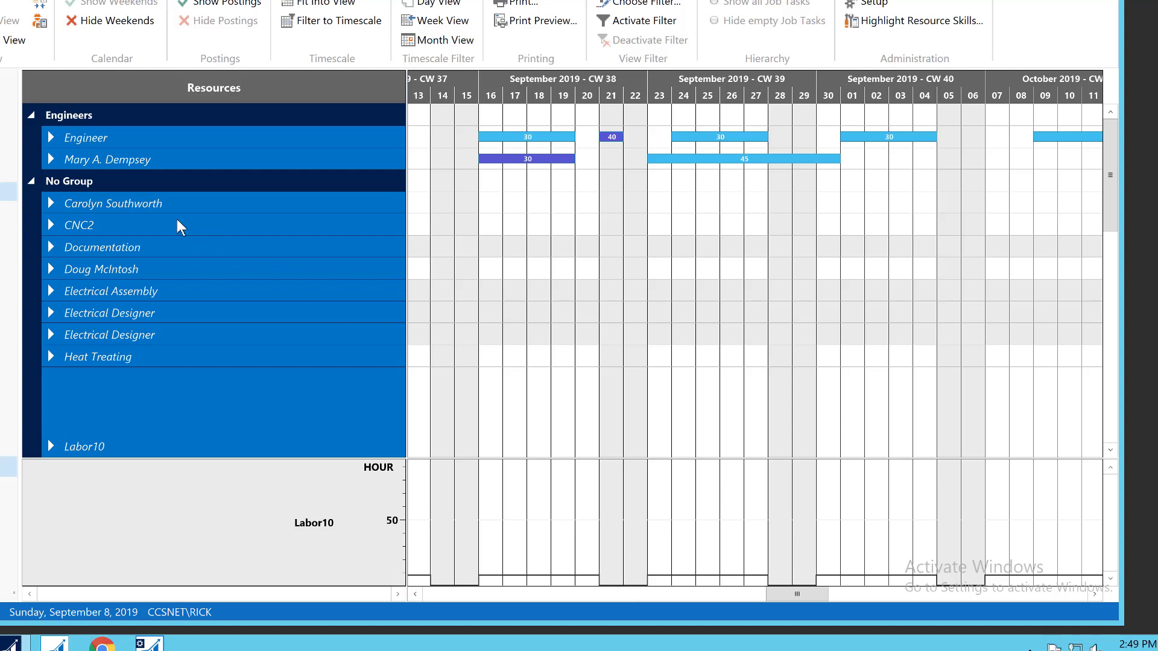
mouse_move(164, 212)
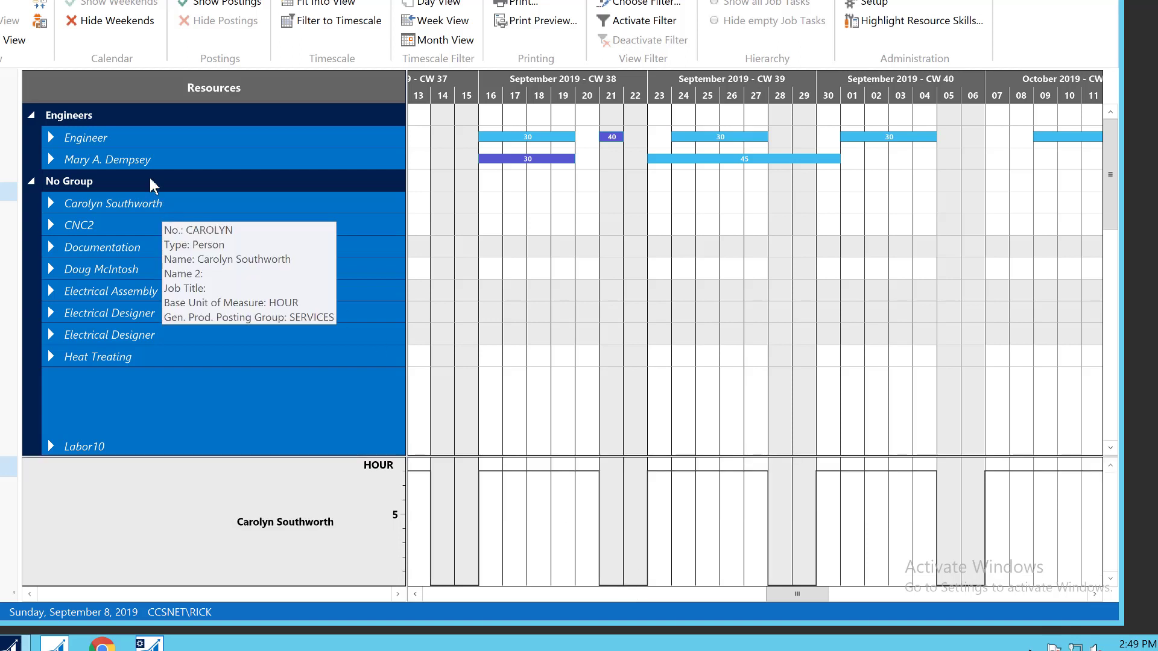
mouse_move(138, 162)
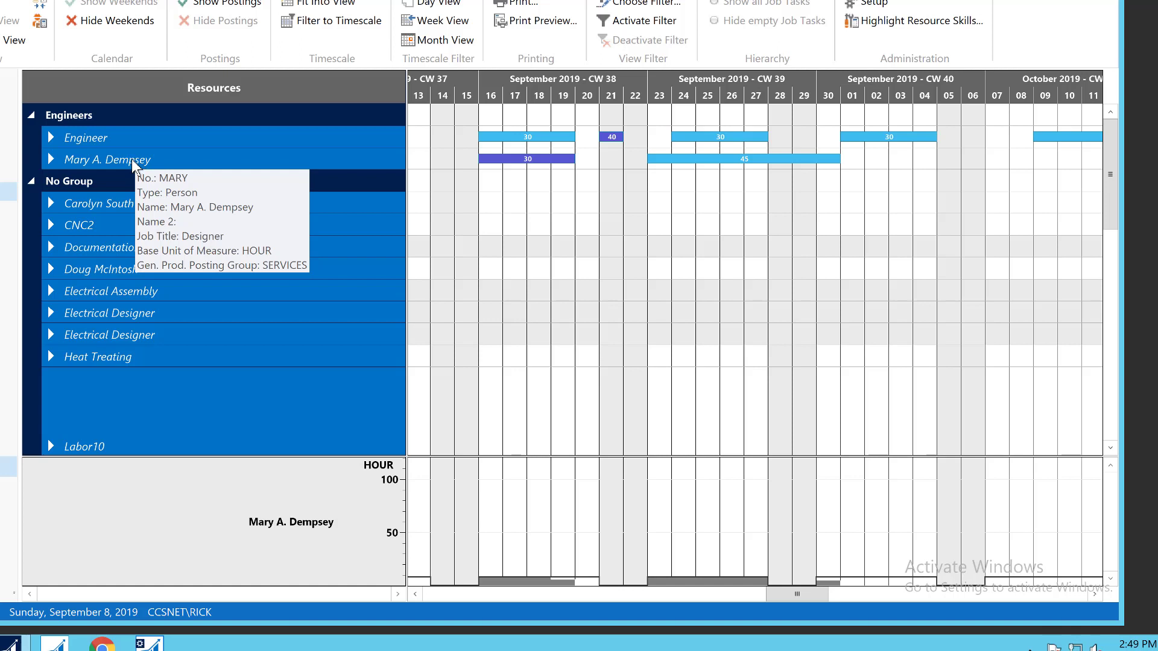
mouse_move(105, 139)
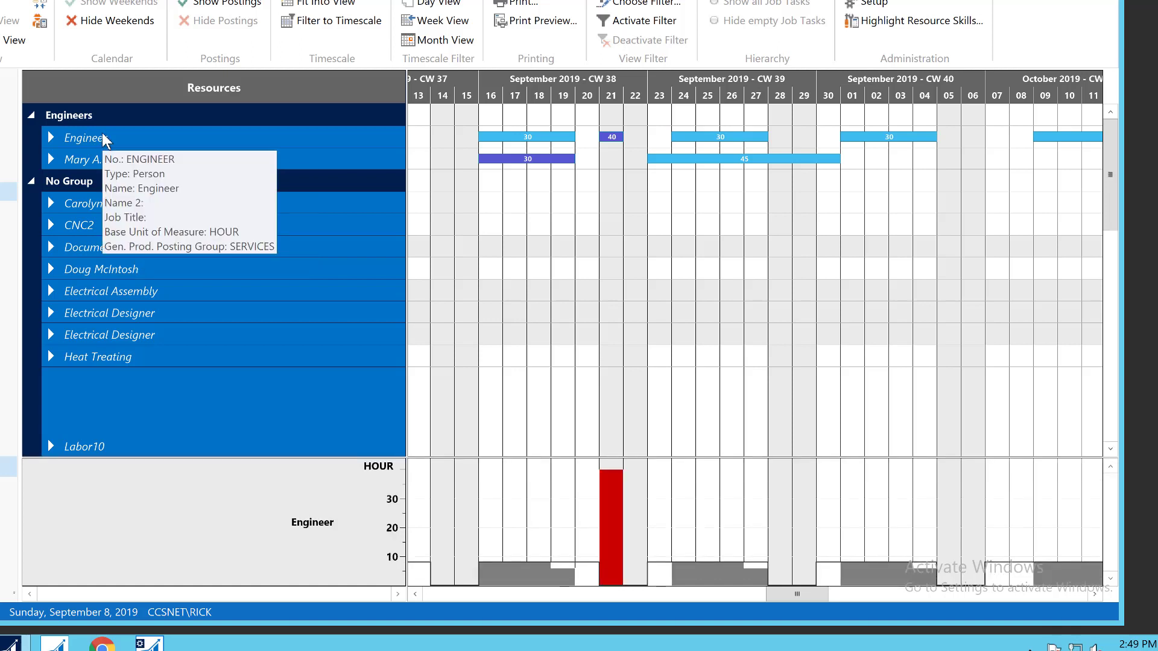
mouse_move(108, 273)
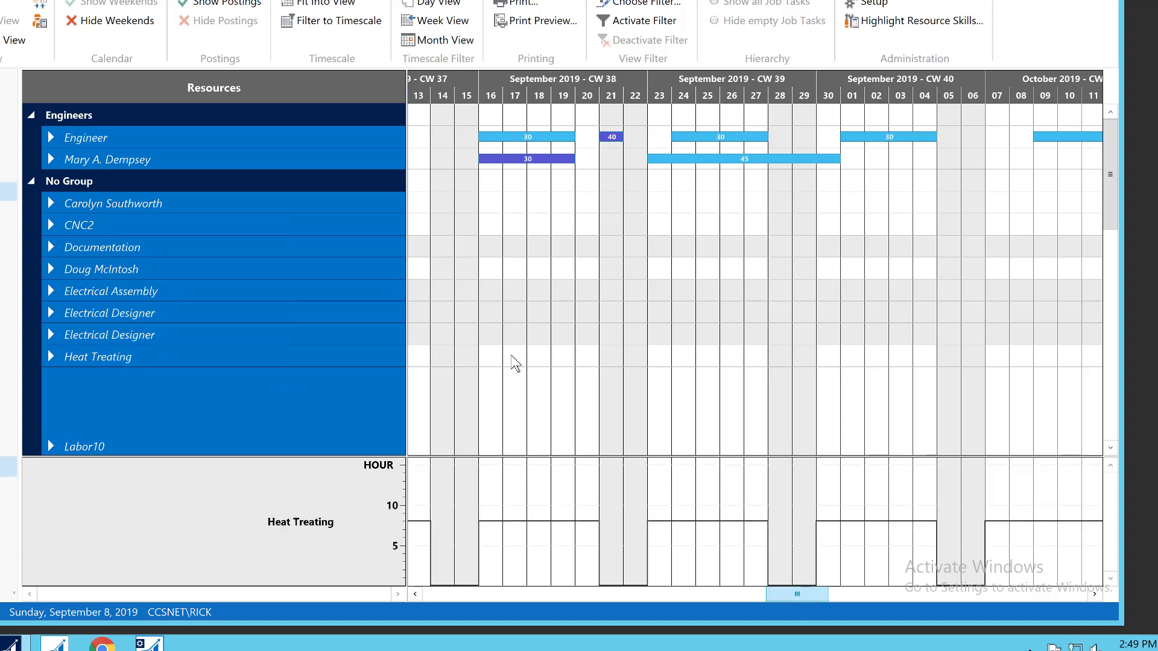
mouse_move(278, 163)
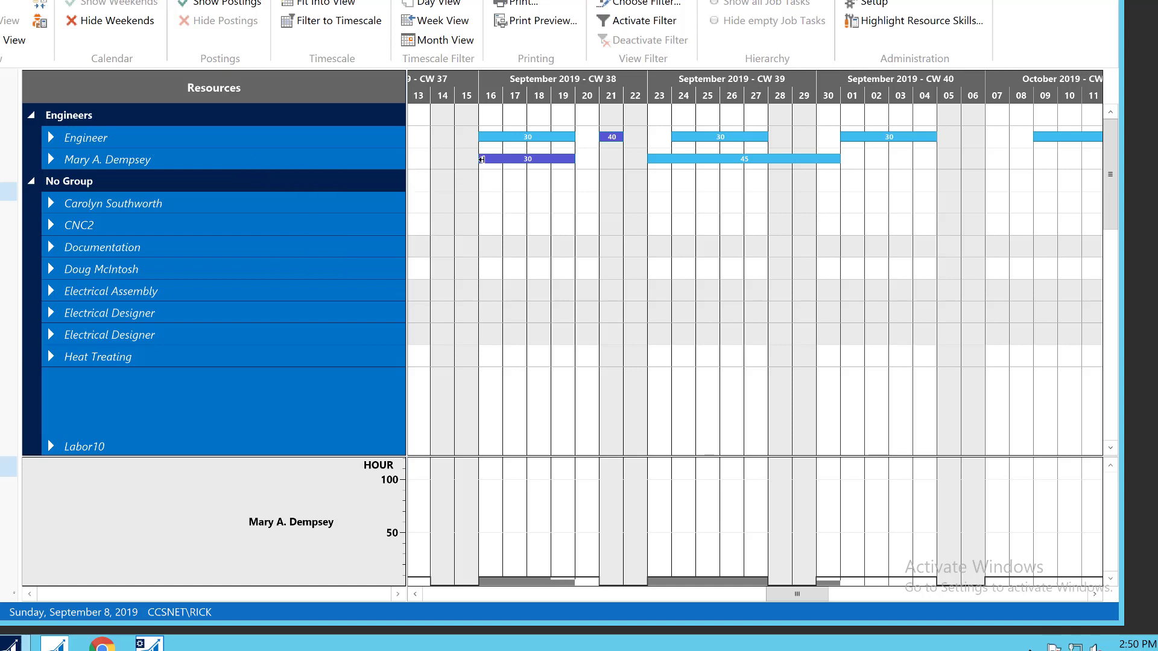
- Reschedule the second engineer's 30-hour Project Meetings assignment to start on 9/23/2019 and check that resource's load histogram
mouse_move(503, 158)
drag(539, 158, 677, 156)
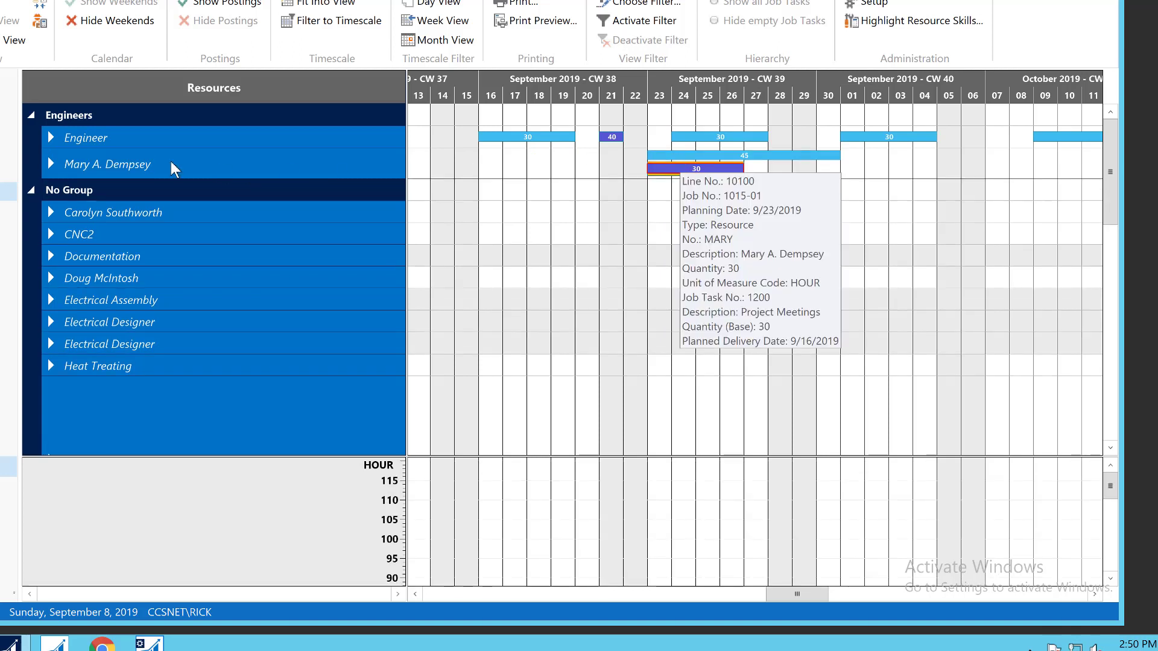
click(83, 171)
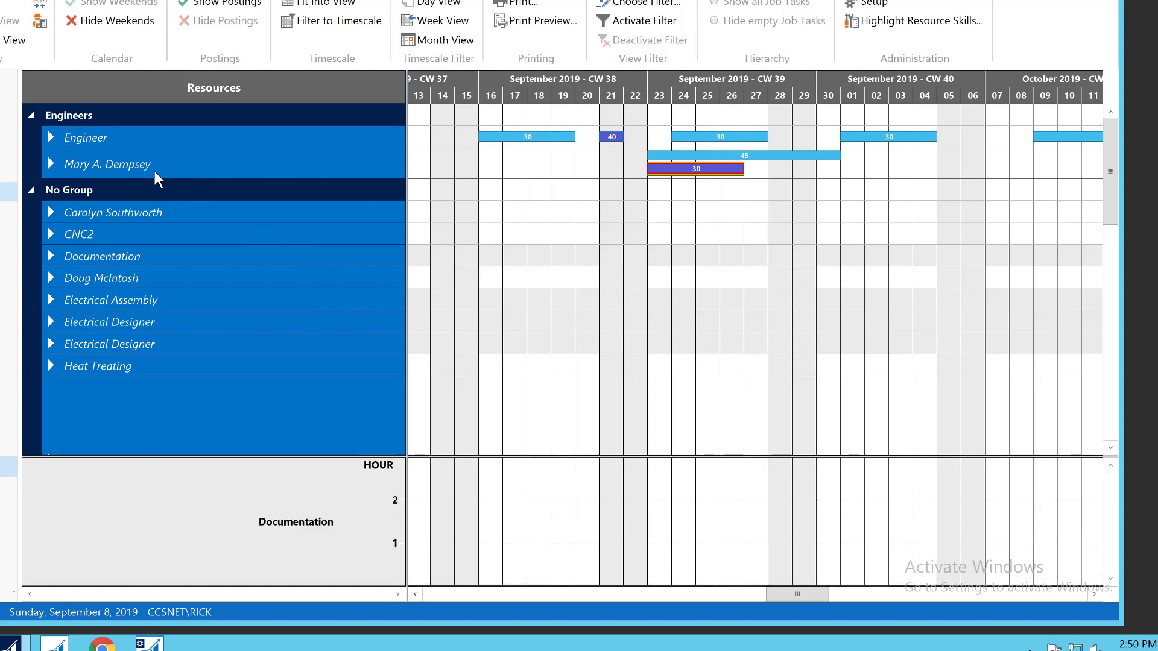
mouse_move(155, 171)
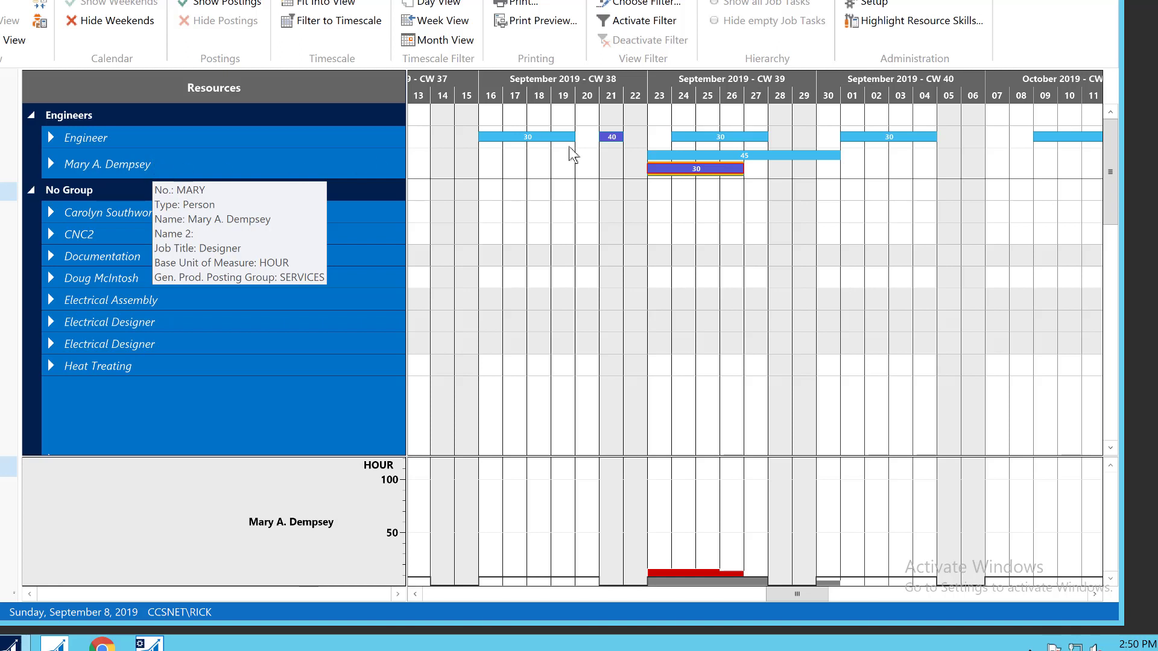
- Move the second engineer's 30-hour Project Meetings assignment back to start on 9/16/2019
mouse_move(678, 166)
drag(679, 166, 504, 167)
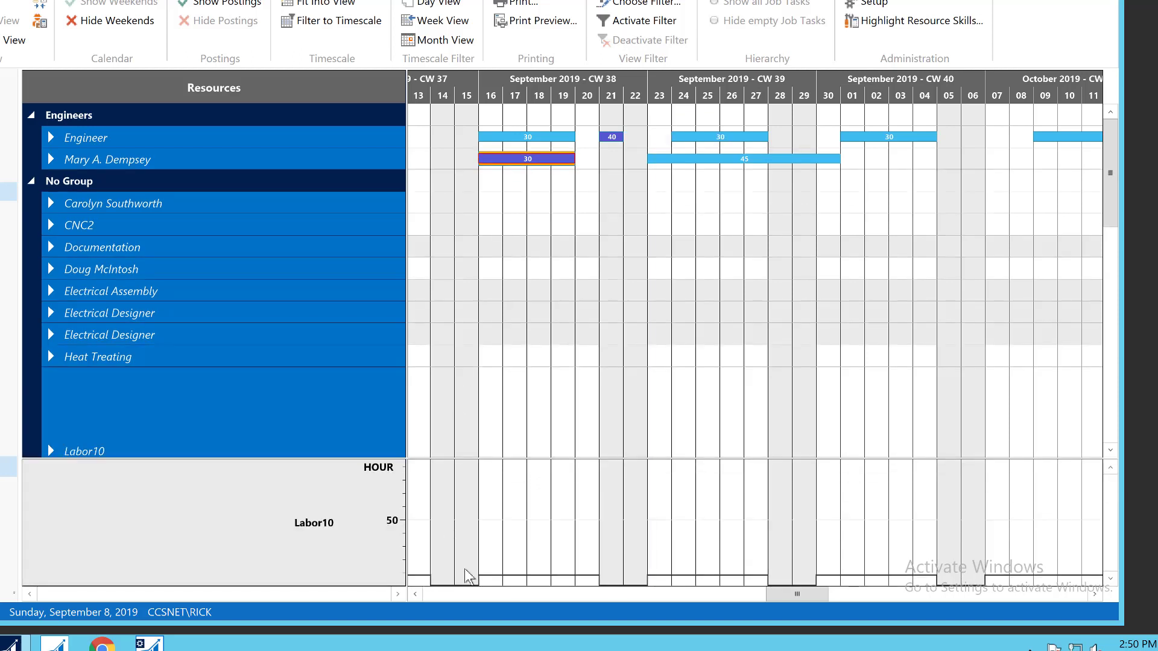
mouse_move(502, 161)
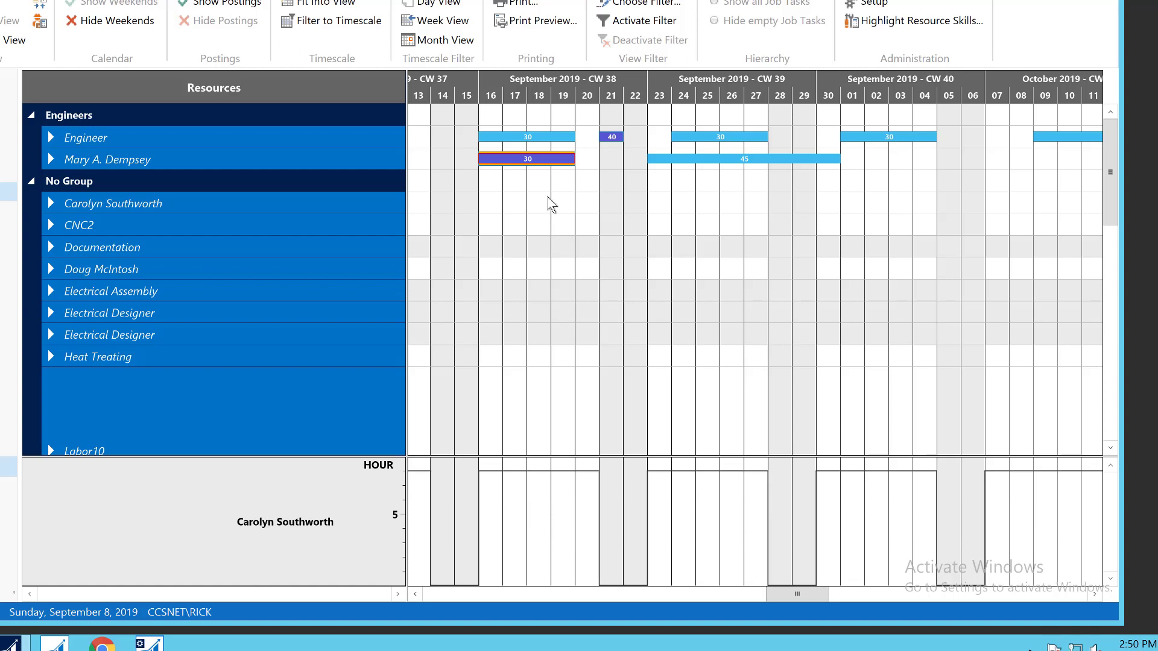
- Examine the histograms of the two Engineers resources from the September 8, 2019 work date onward
scroll(603, 121, left, 5)
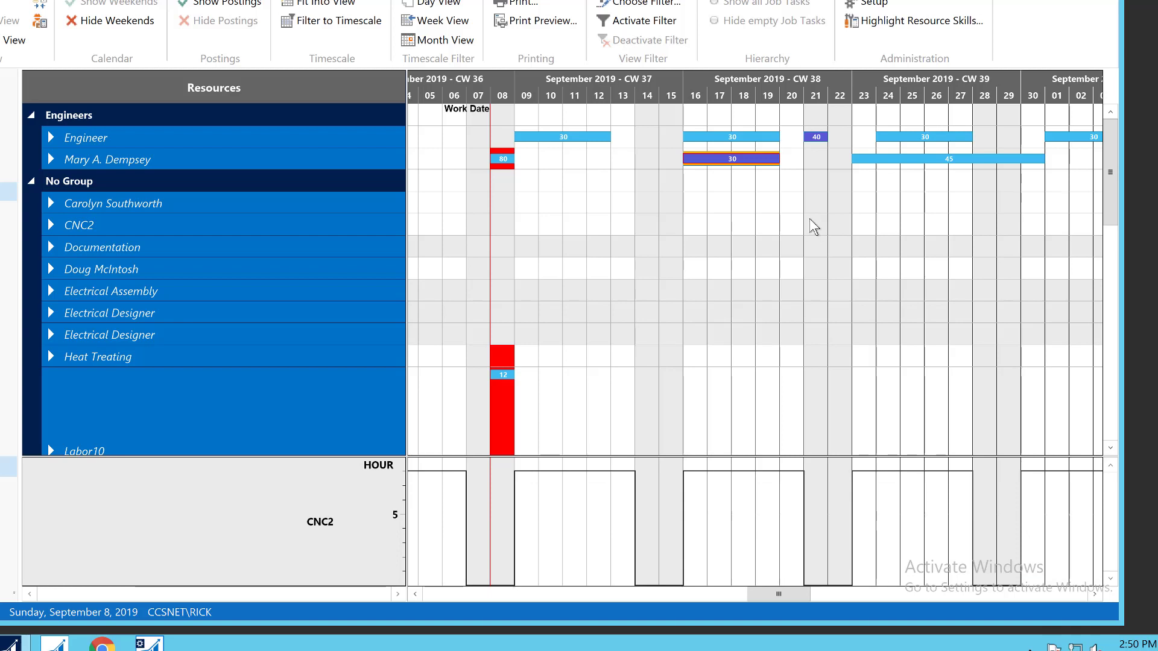
mouse_move(710, 156)
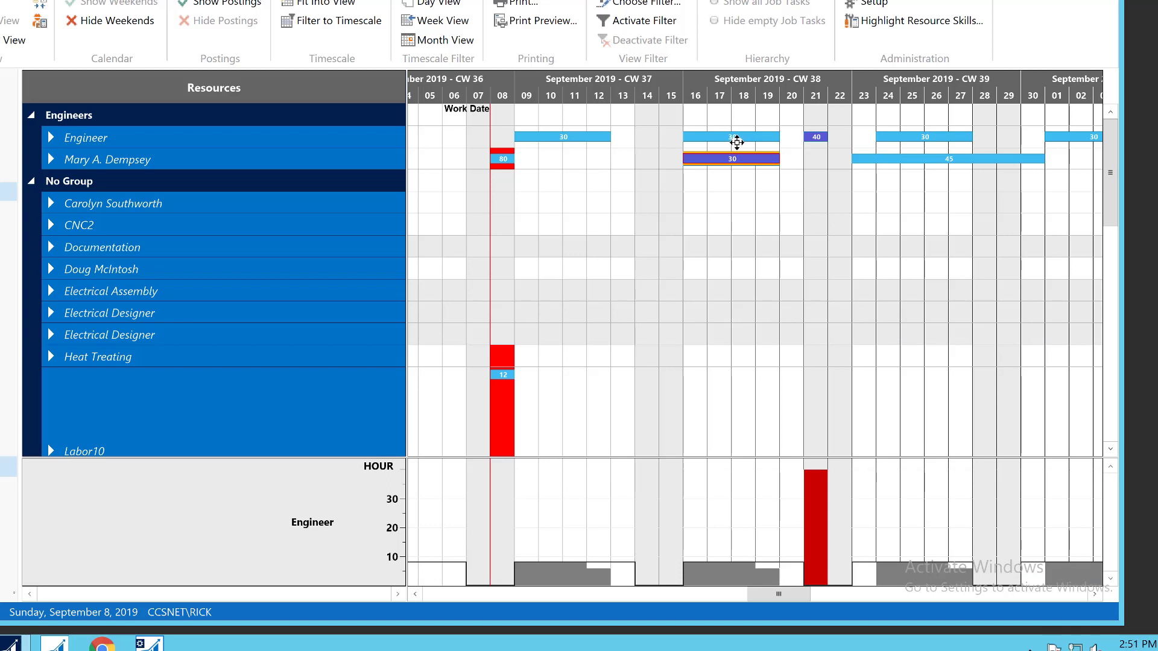
mouse_move(88, 208)
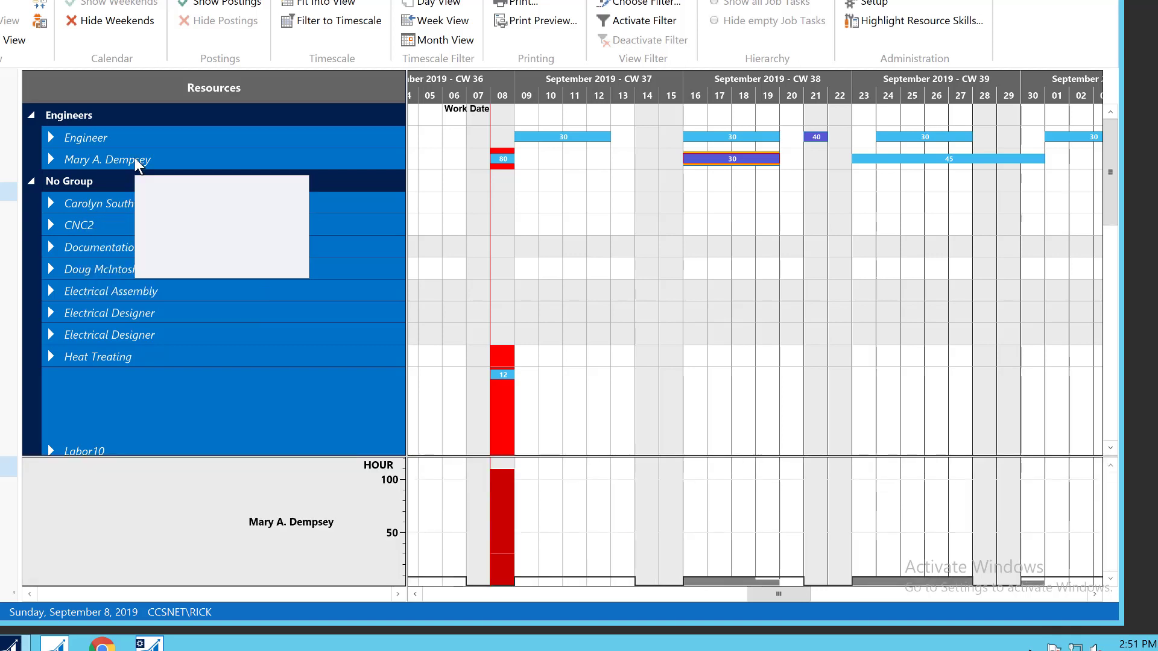
- Expand the second engineer and the first No Group resource to examine their job assignments and planning details
click(51, 160)
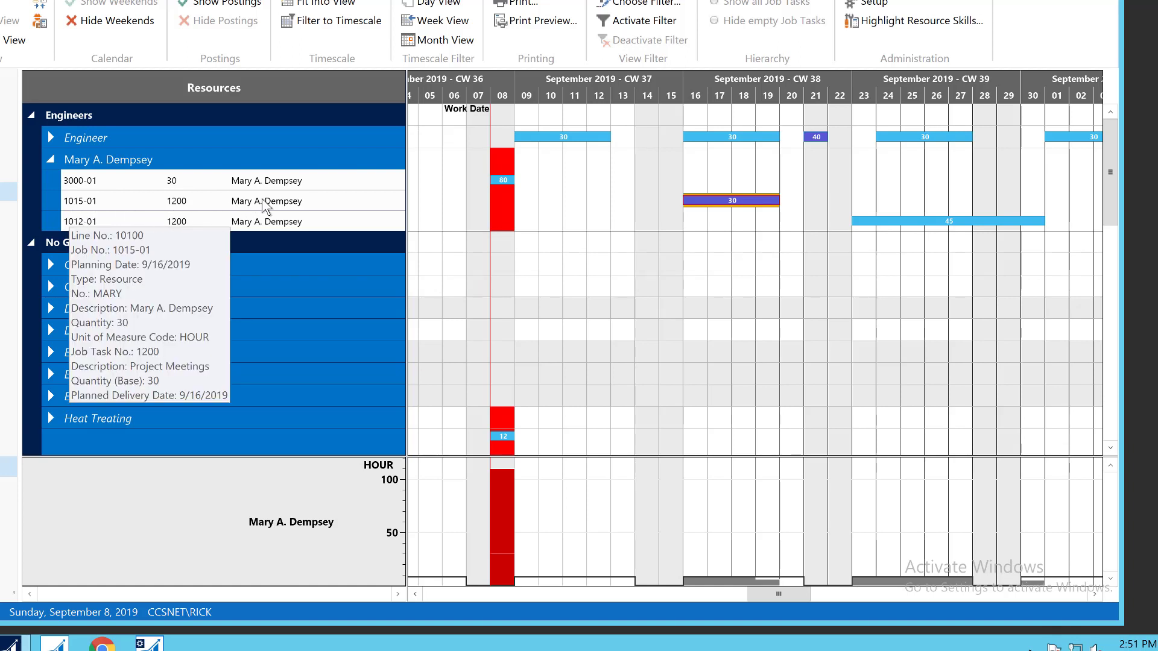
mouse_move(259, 226)
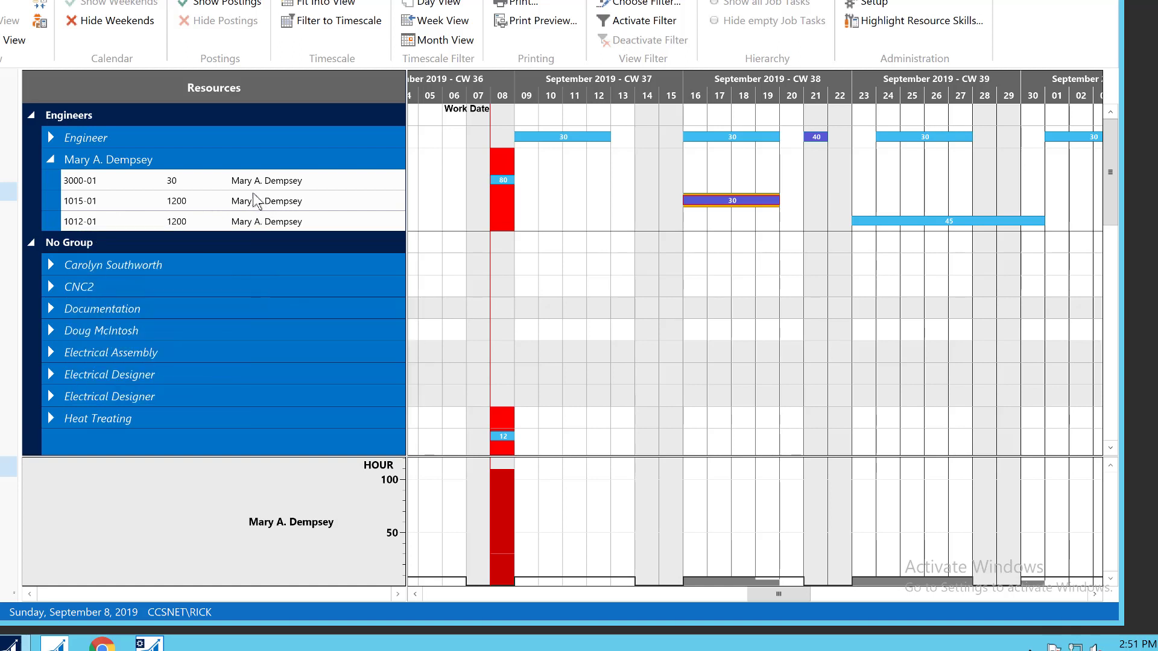
mouse_move(177, 210)
mouse_move(502, 181)
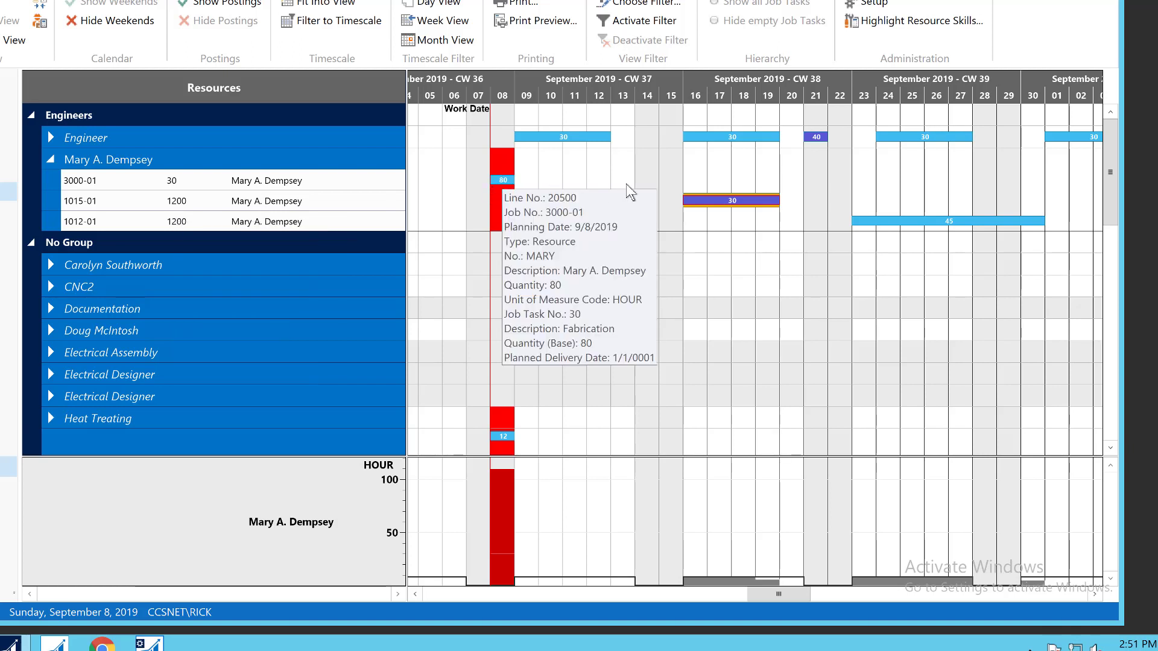
mouse_move(717, 199)
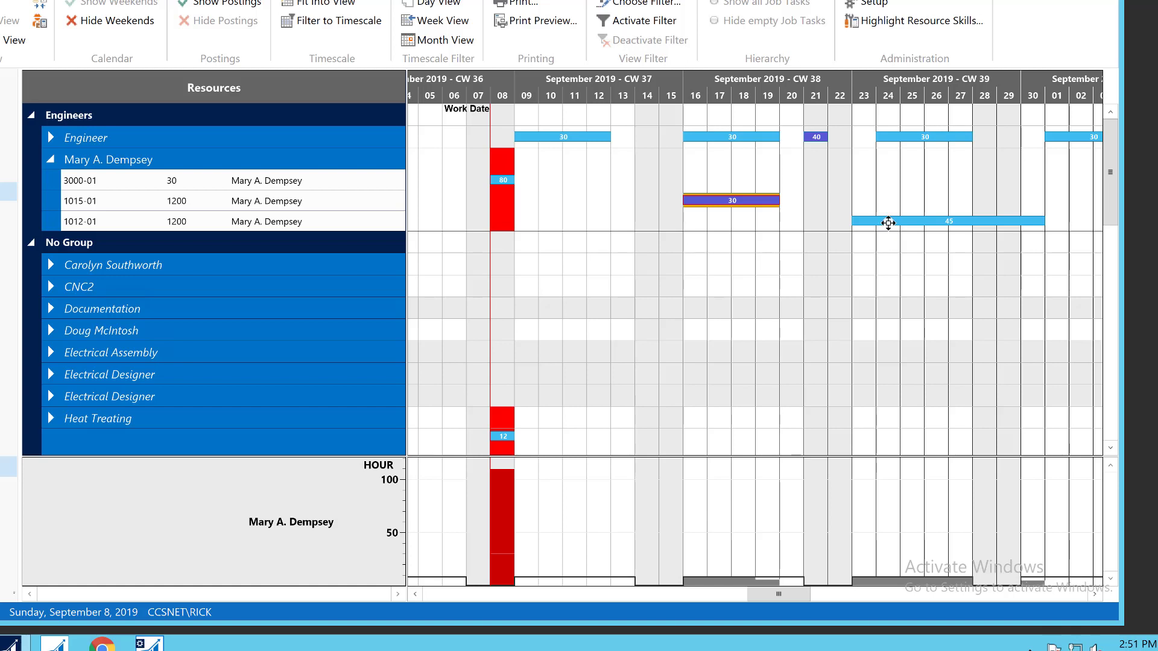
mouse_move(883, 223)
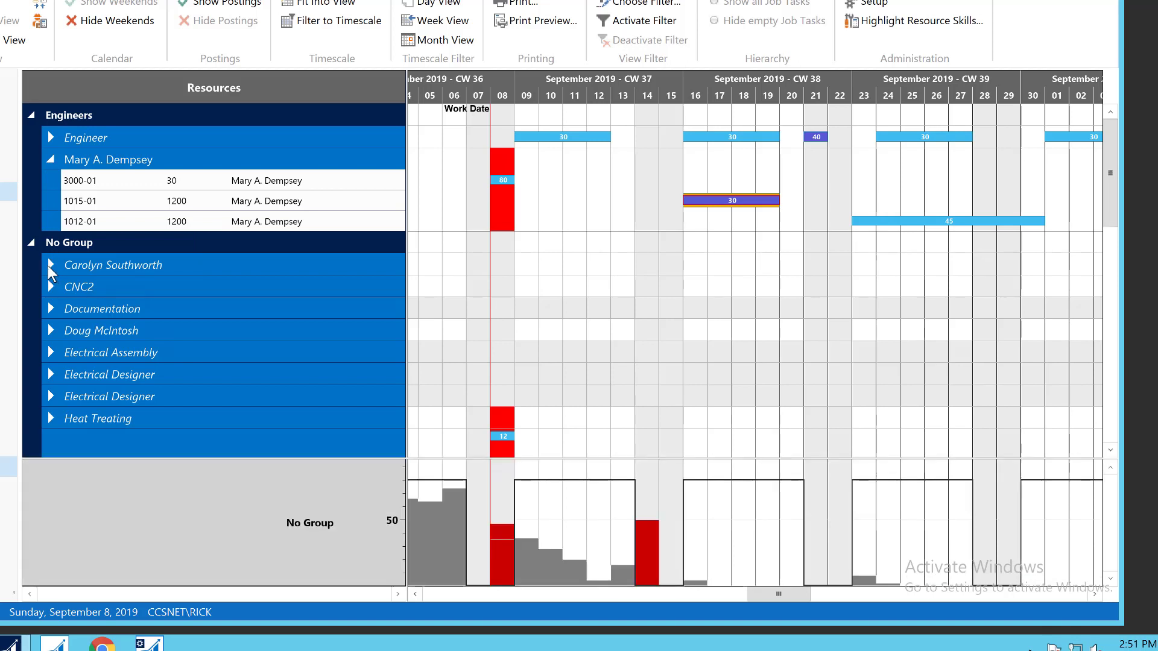
click(48, 265)
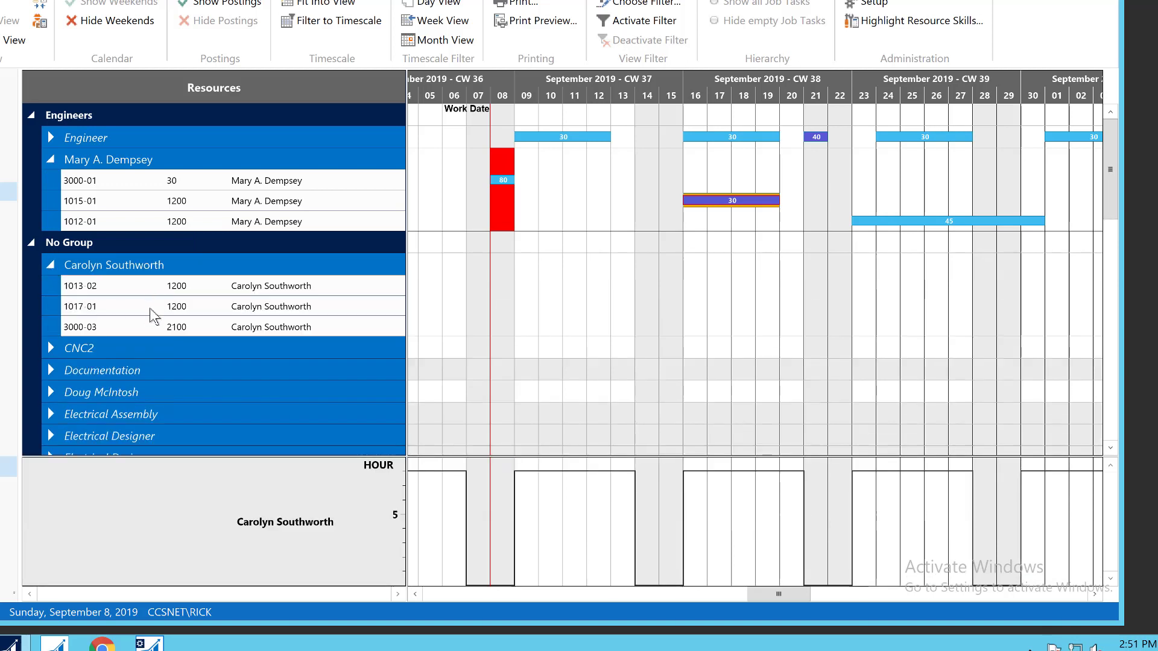
mouse_move(143, 310)
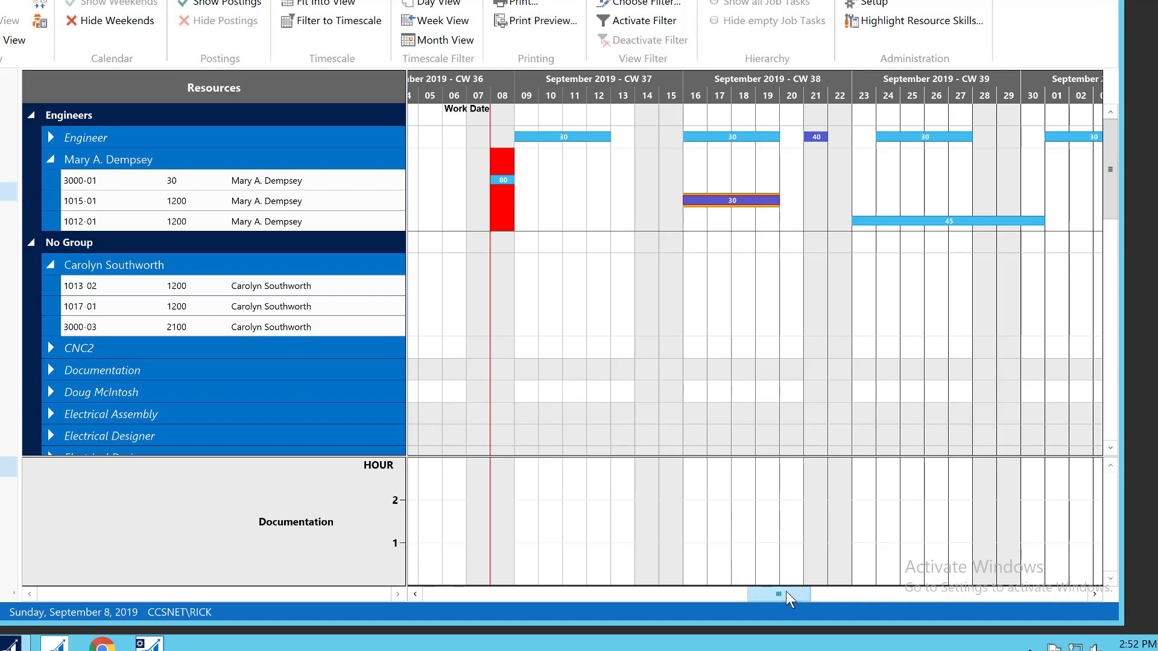
- Reschedule the second engineer's 80-hour Fabrication assignment to start on 9/9/2019 and check its planning details
drag(786, 594, 801, 594)
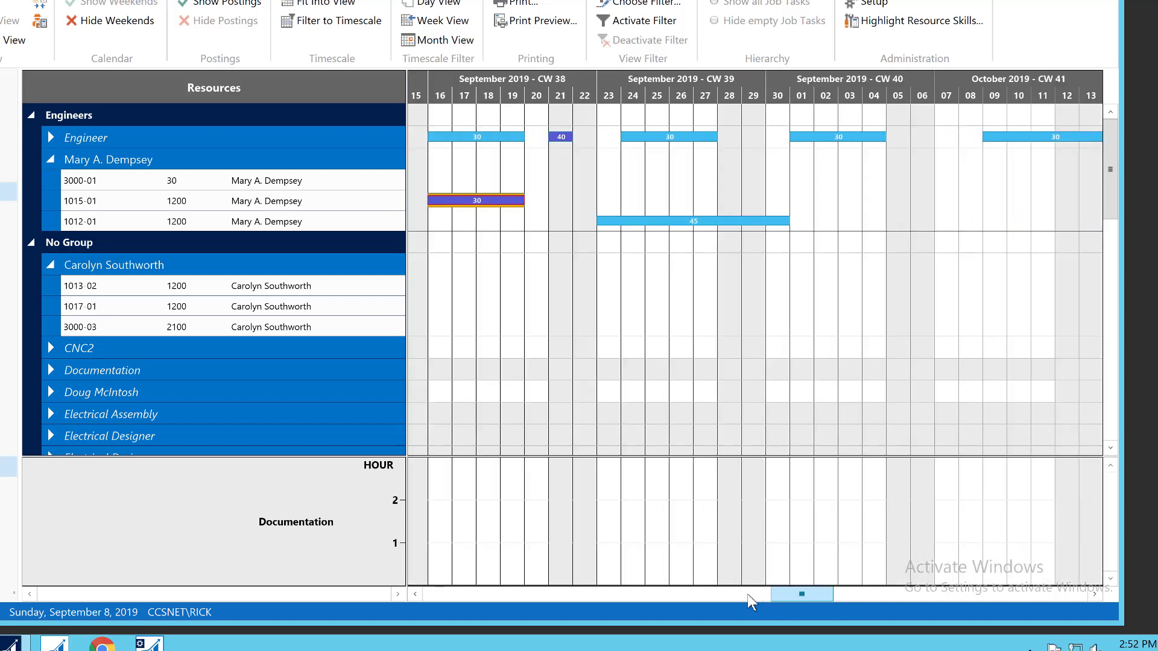
click(747, 595)
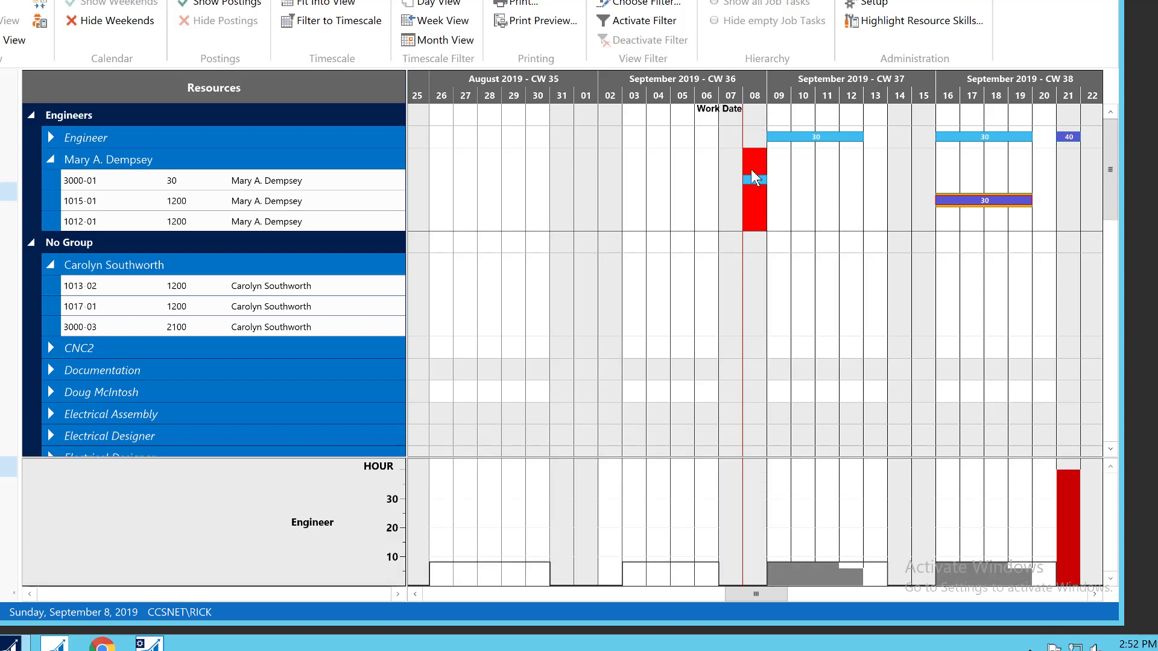
mouse_move(753, 181)
drag(753, 182, 779, 179)
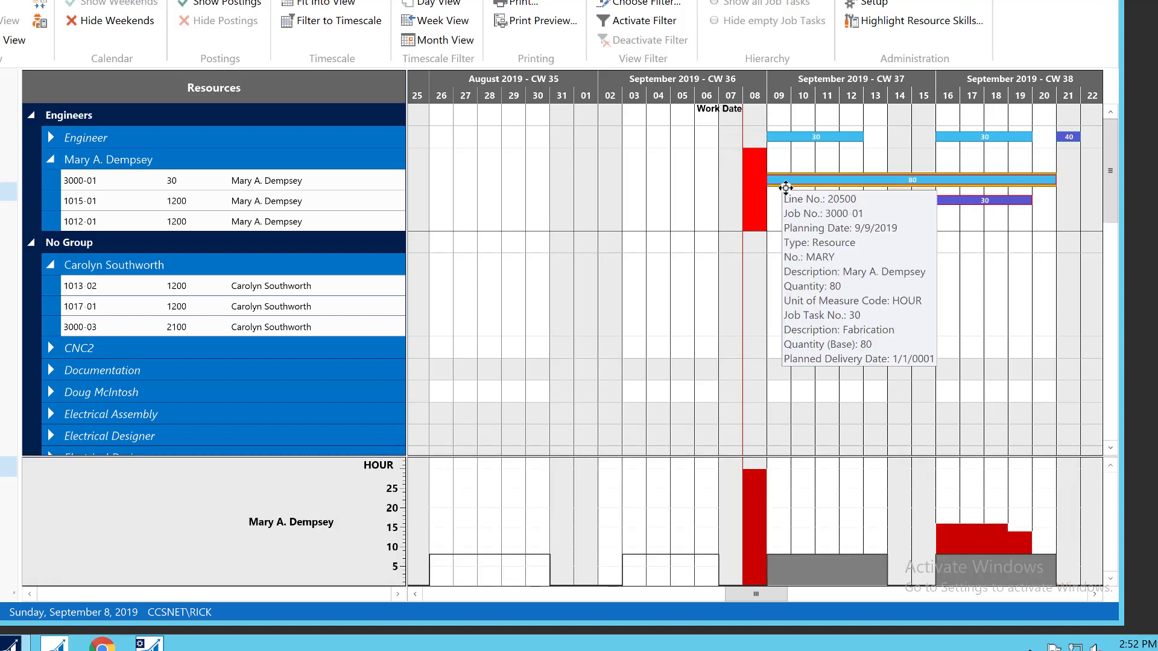
mouse_move(784, 179)
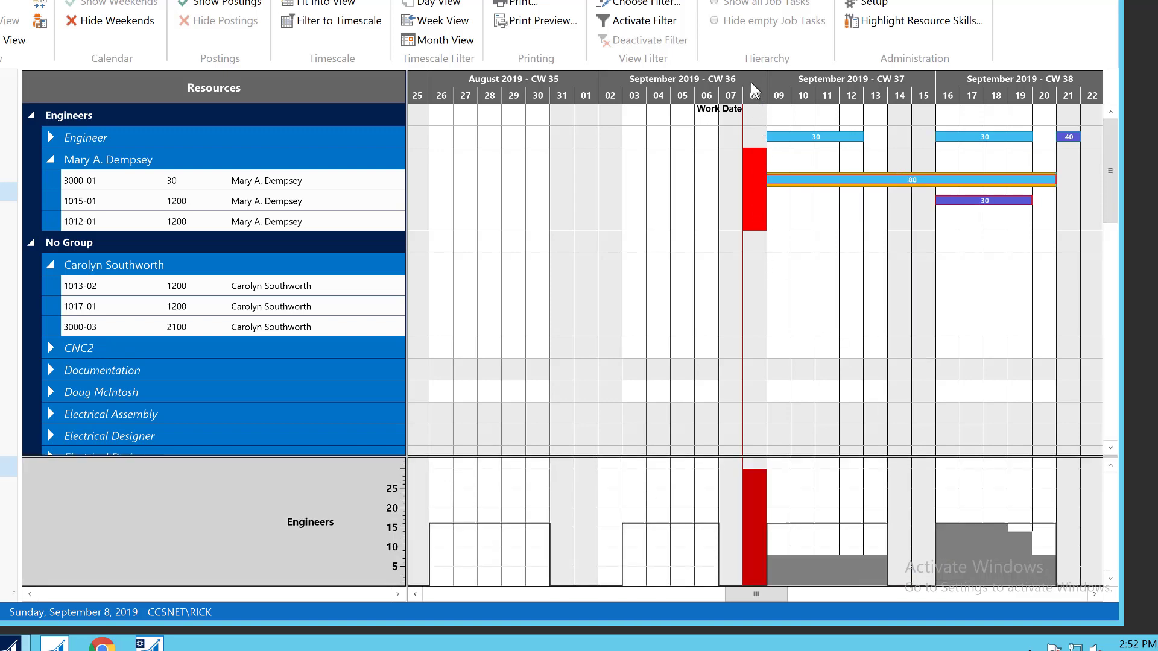
- Shorten the second engineer's Fabrication assignment to 56 hours and check the resulting load histogram
drag(732, 85, 537, 86)
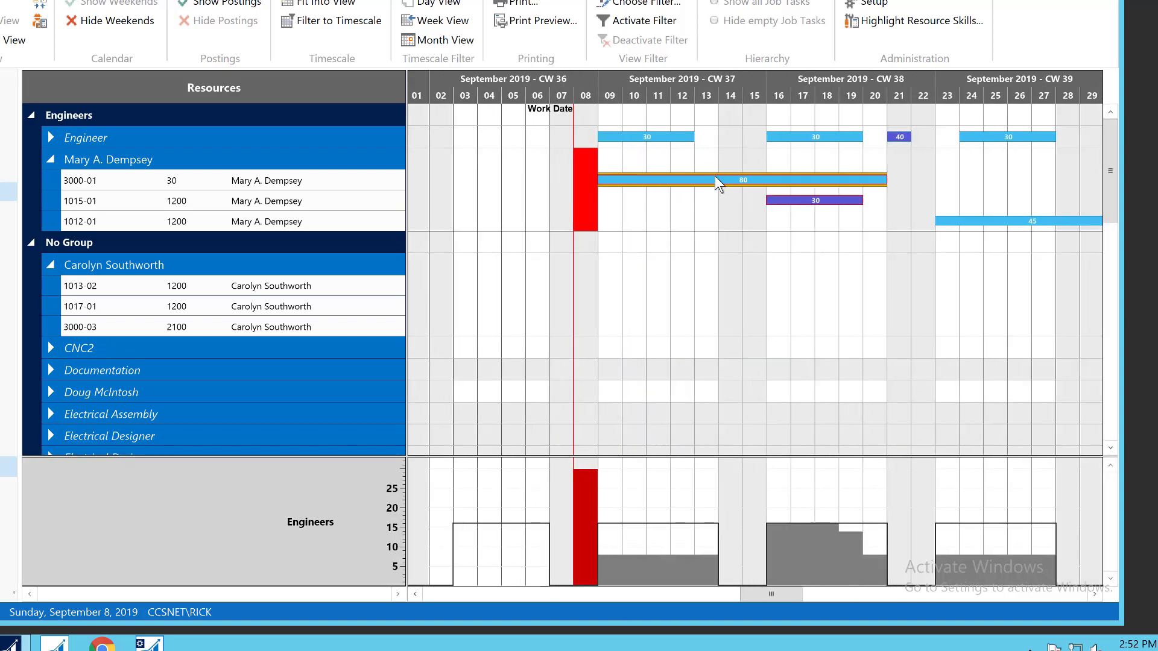
mouse_move(713, 177)
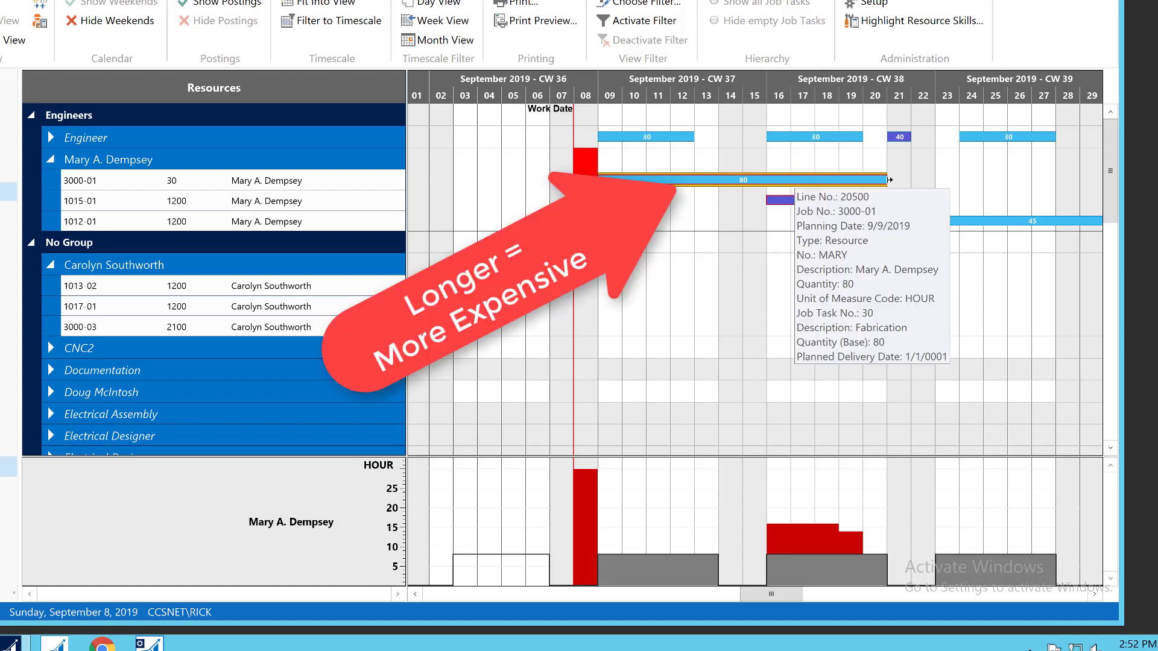
drag(884, 180, 818, 180)
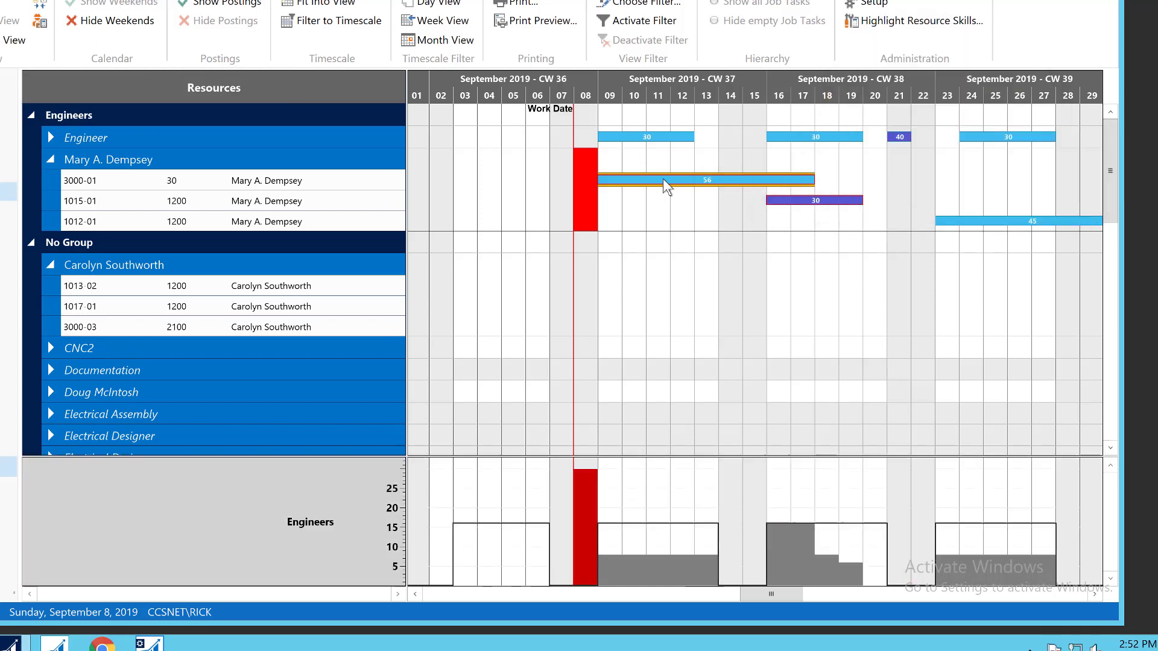
mouse_move(661, 179)
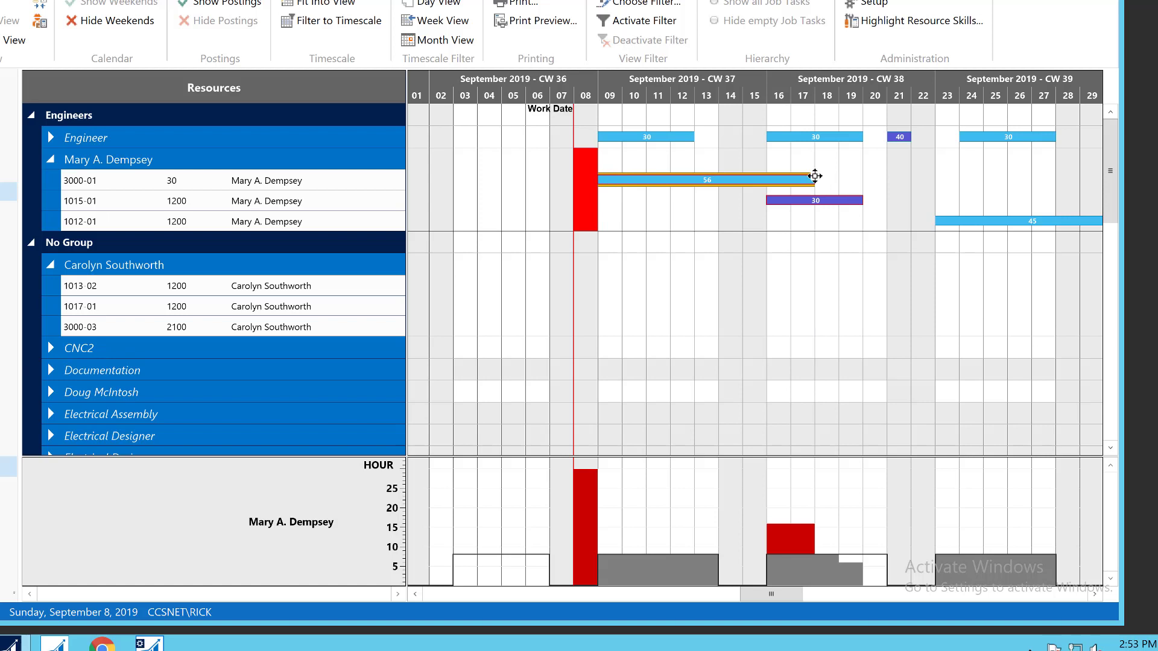
- Extend the second engineer's Fabrication assignment to 96 hours and check the updated load
mouse_move(814, 179)
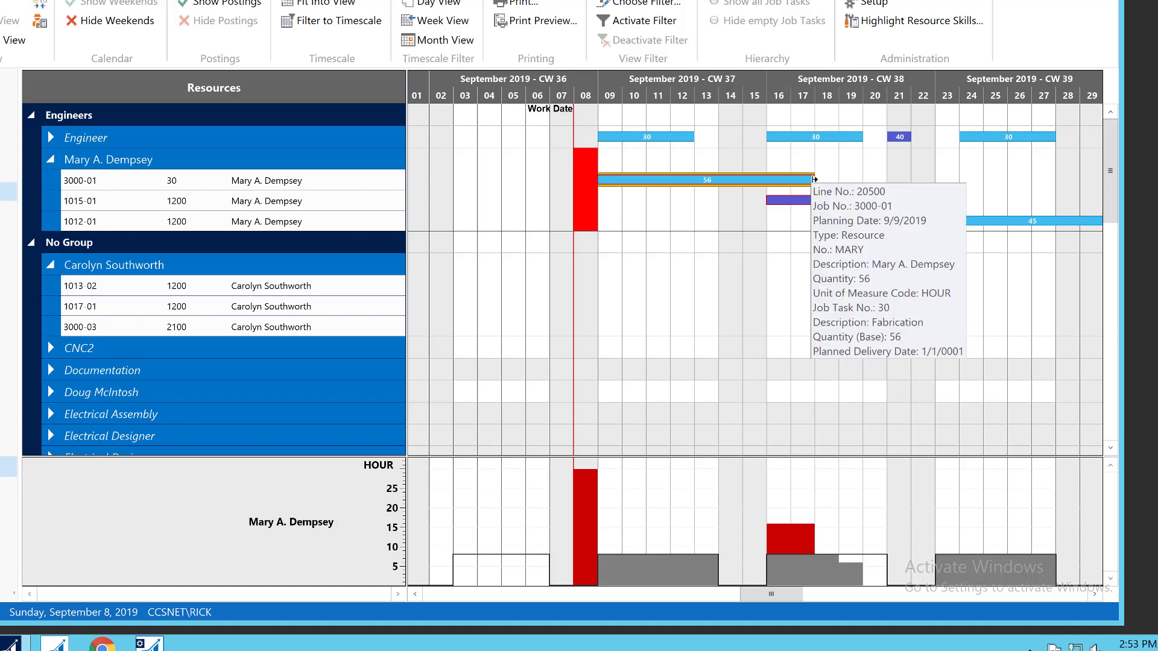
drag(815, 180, 979, 176)
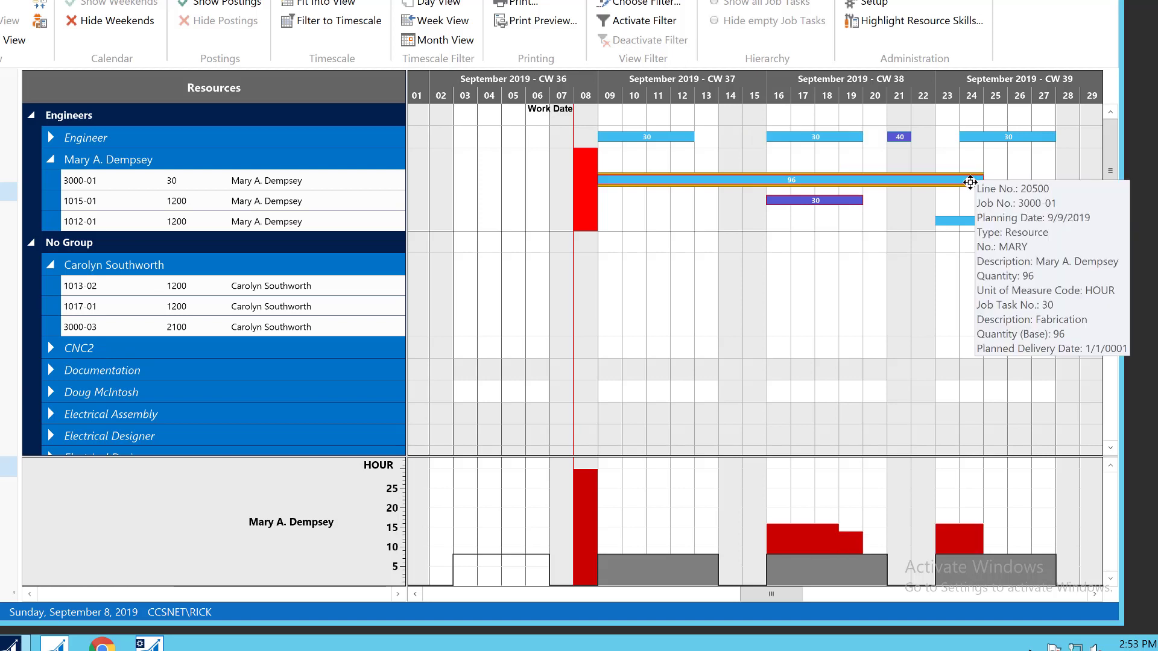
mouse_move(771, 181)
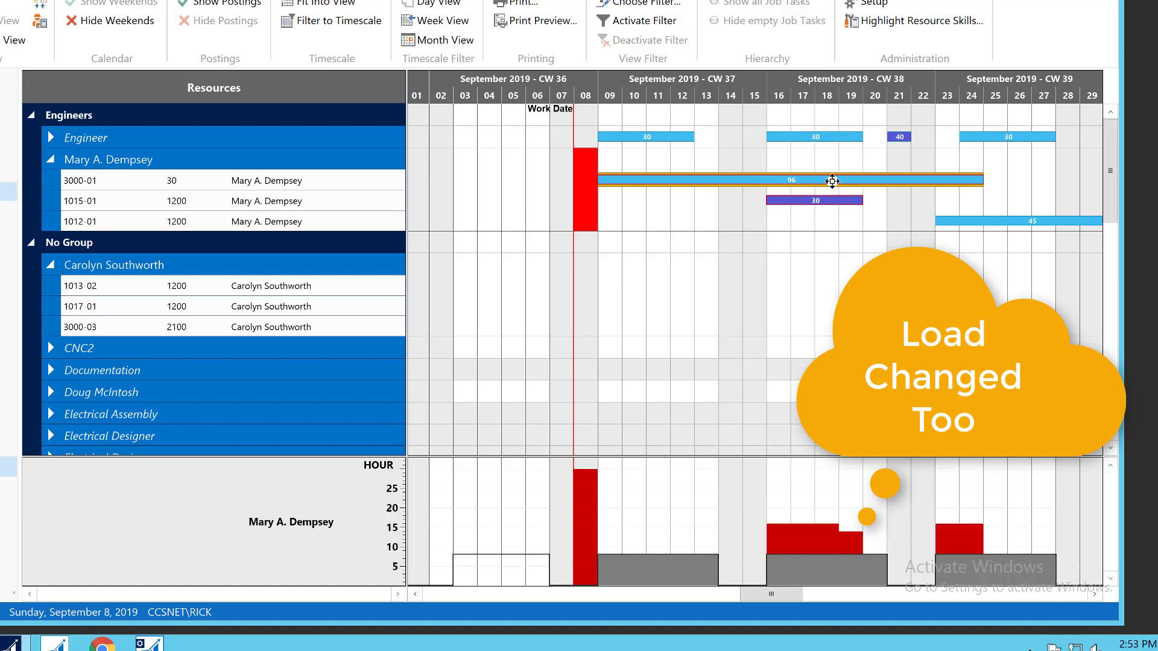
mouse_move(832, 181)
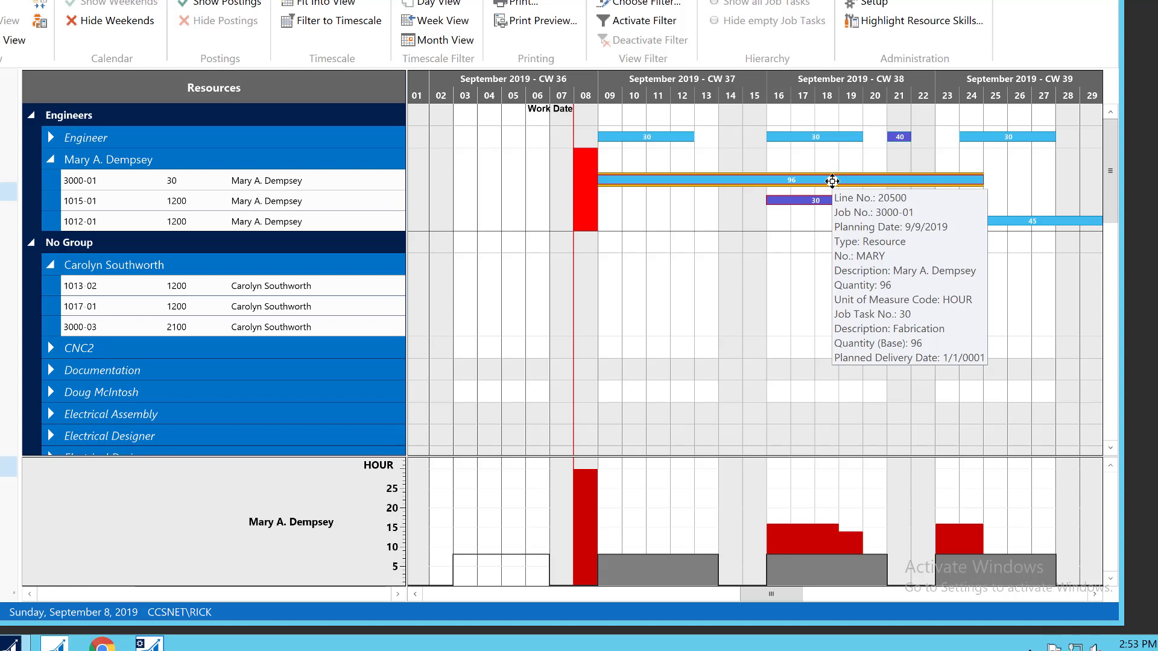
- Reassign the second engineer's 30-hour Project Meetings assignment to the first No Group resource, keeping its 9/16/2019 start, and check the new load
click(804, 287)
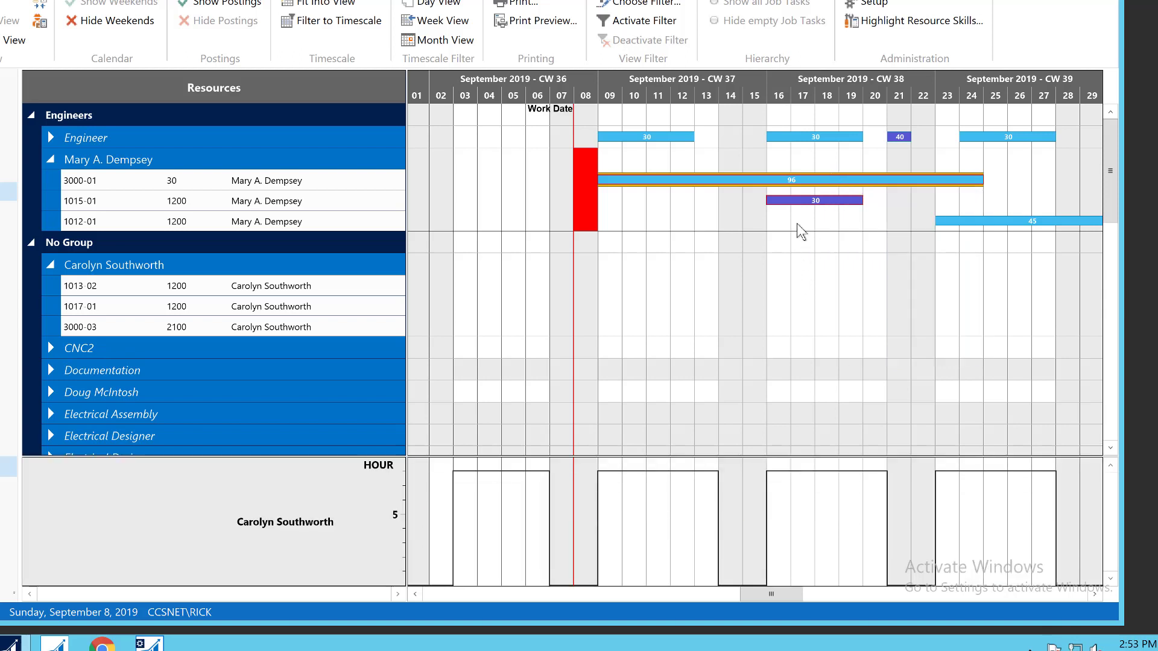
drag(808, 200, 795, 260)
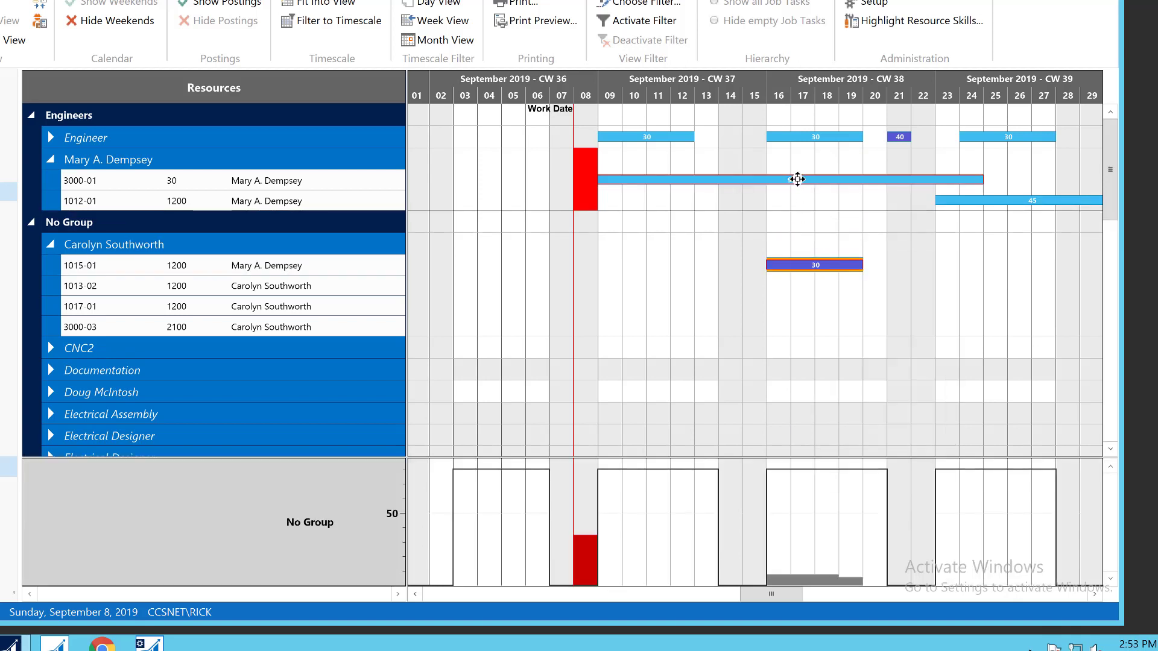
click(797, 179)
click(805, 260)
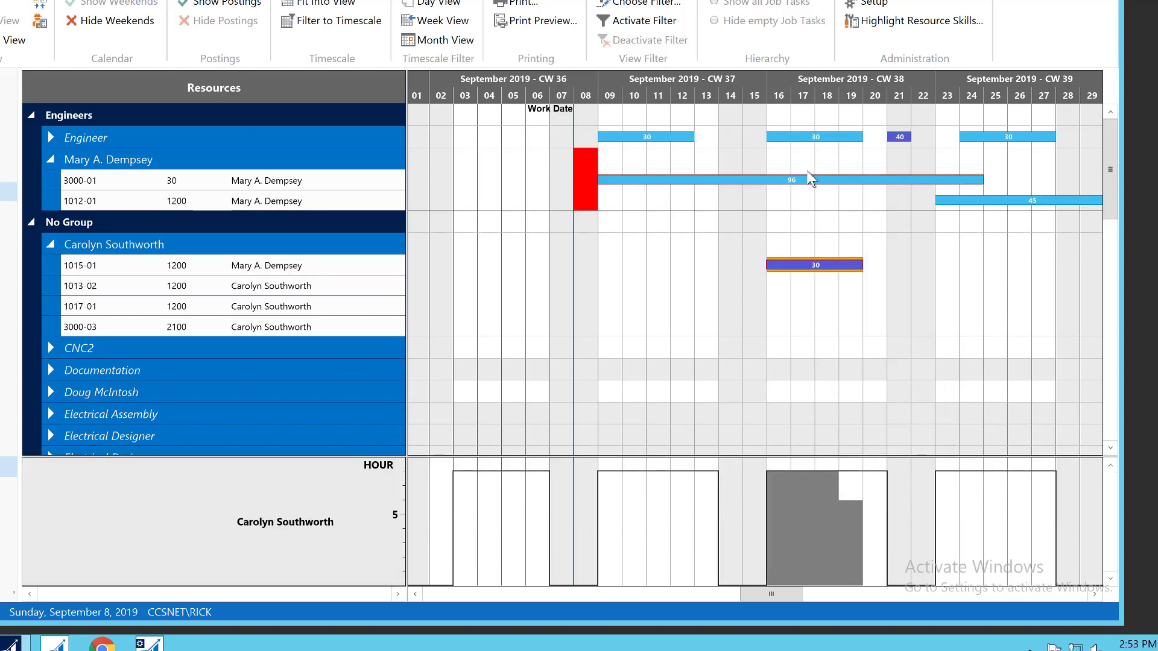
click(808, 179)
click(827, 170)
click(831, 174)
mouse_move(115, 265)
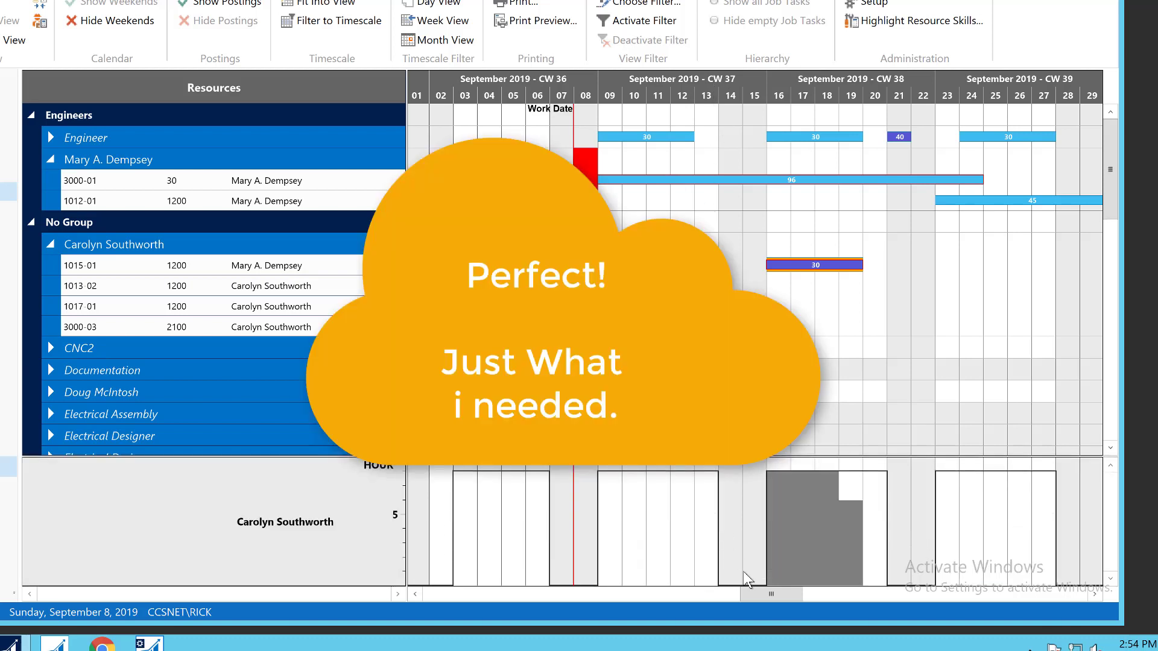
- Save the changes made in the jobs schedule
mouse_move(757, 597)
mouse_down()
mouse_move(845, 594)
mouse_move(740, 600)
mouse_move(757, 606)
mouse_up()
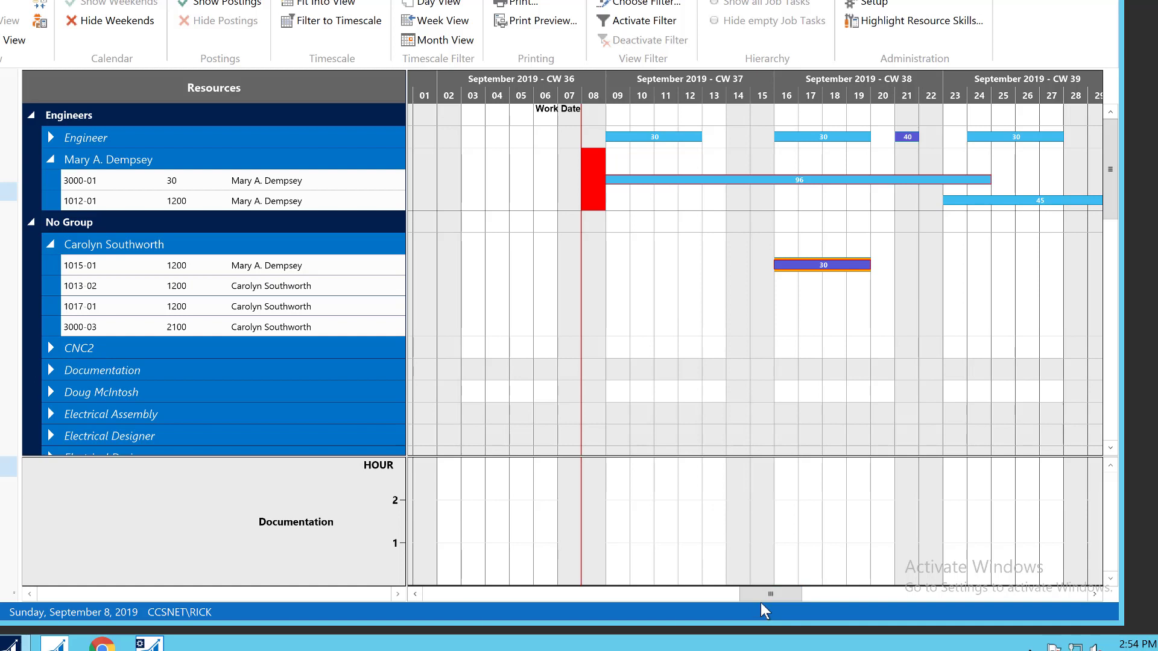
click(677, 181)
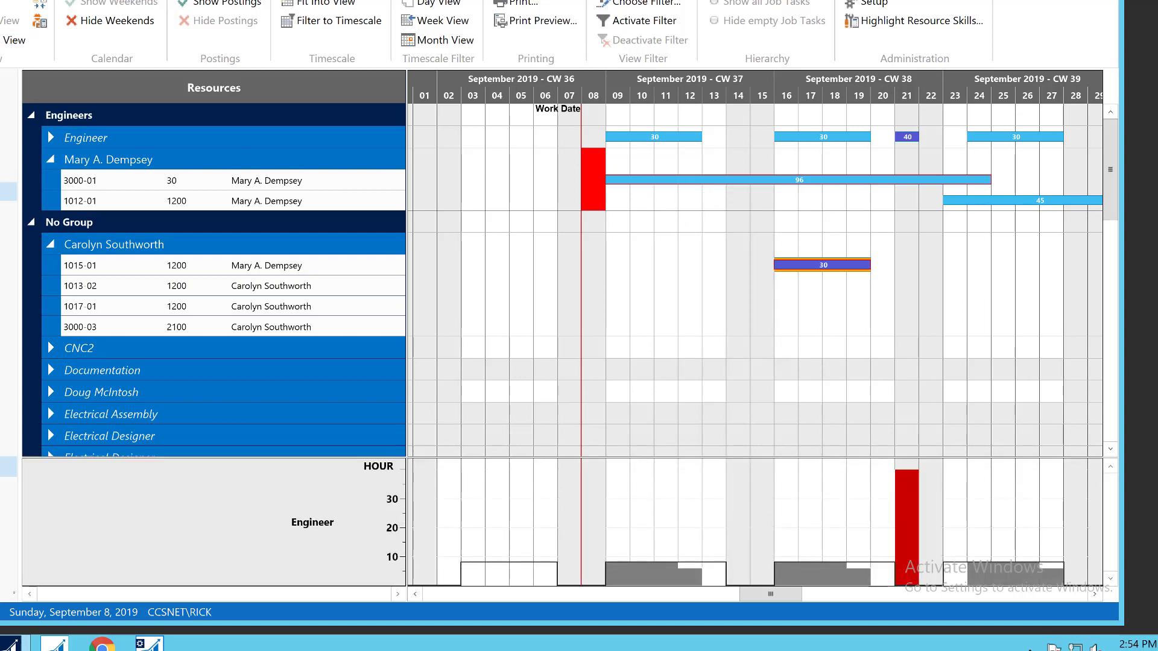
key(alt+F4)
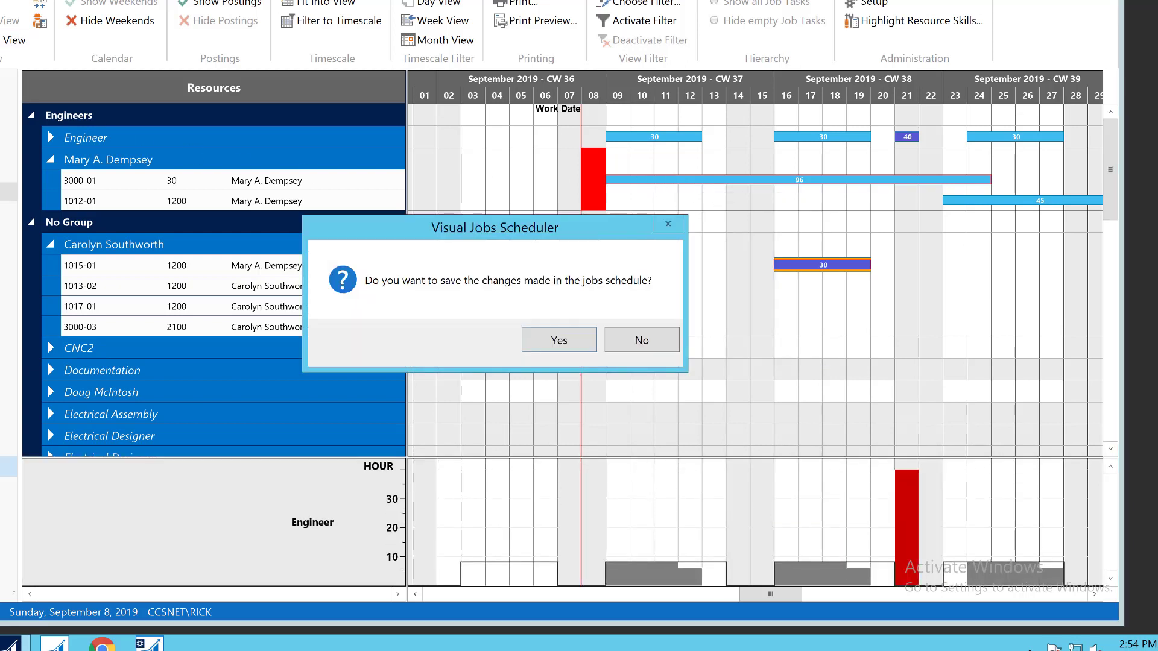
click(545, 345)
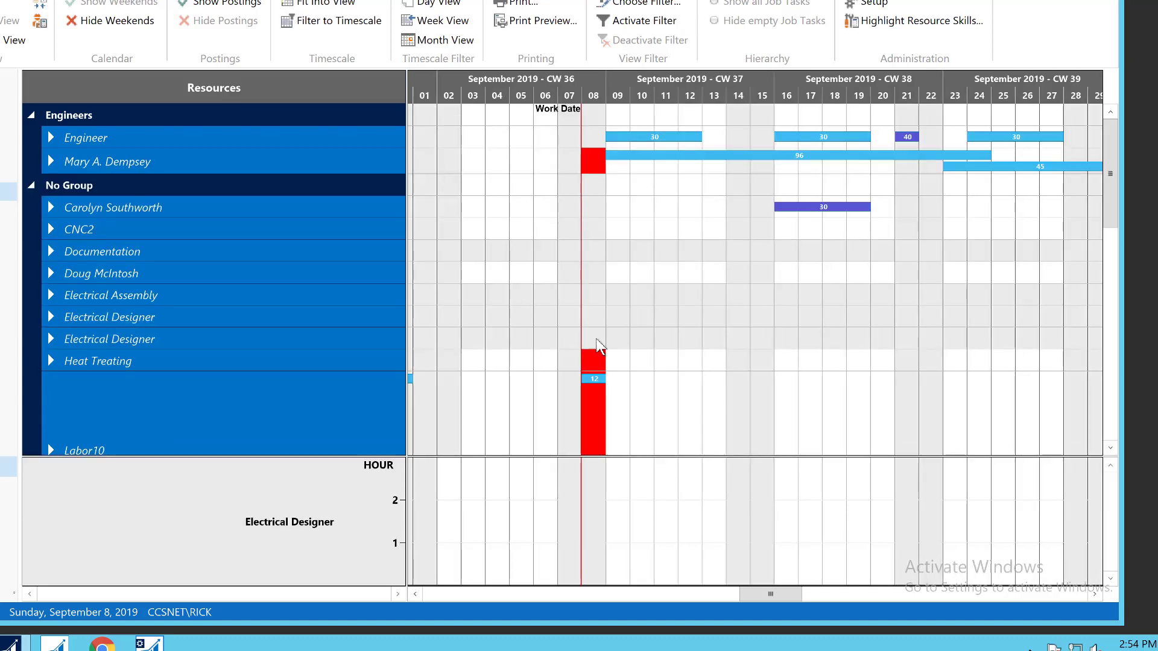
- Expand the first No Group resource to verify the reassigned 30-hour Project Meetings entry in its job list
click(52, 208)
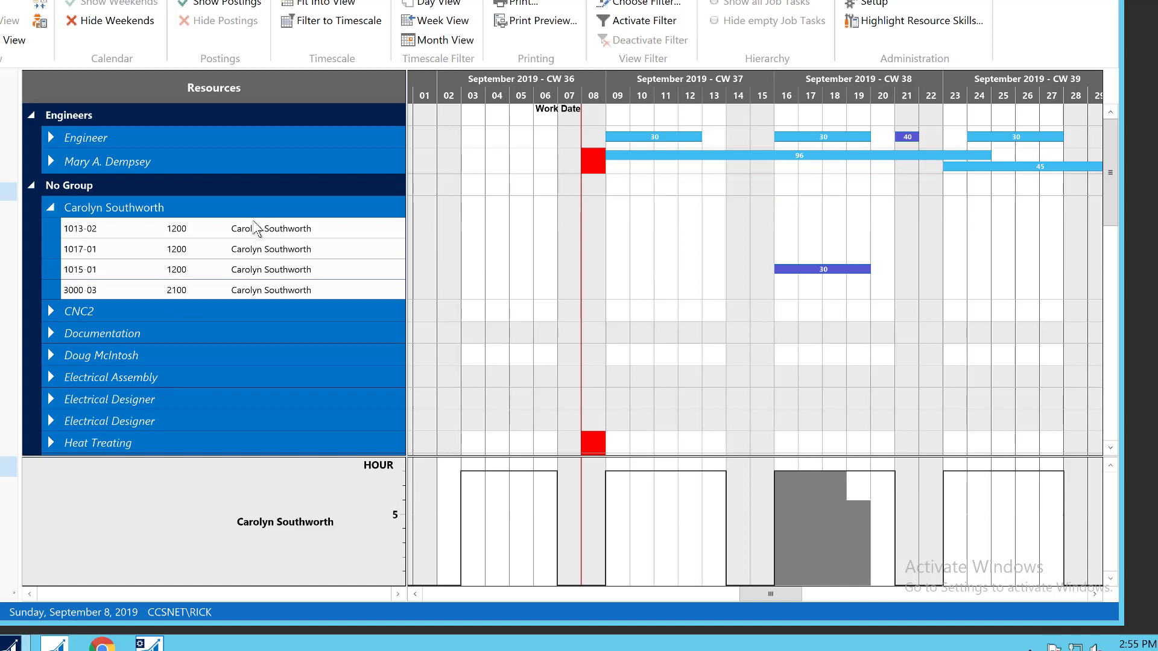
mouse_move(258, 304)
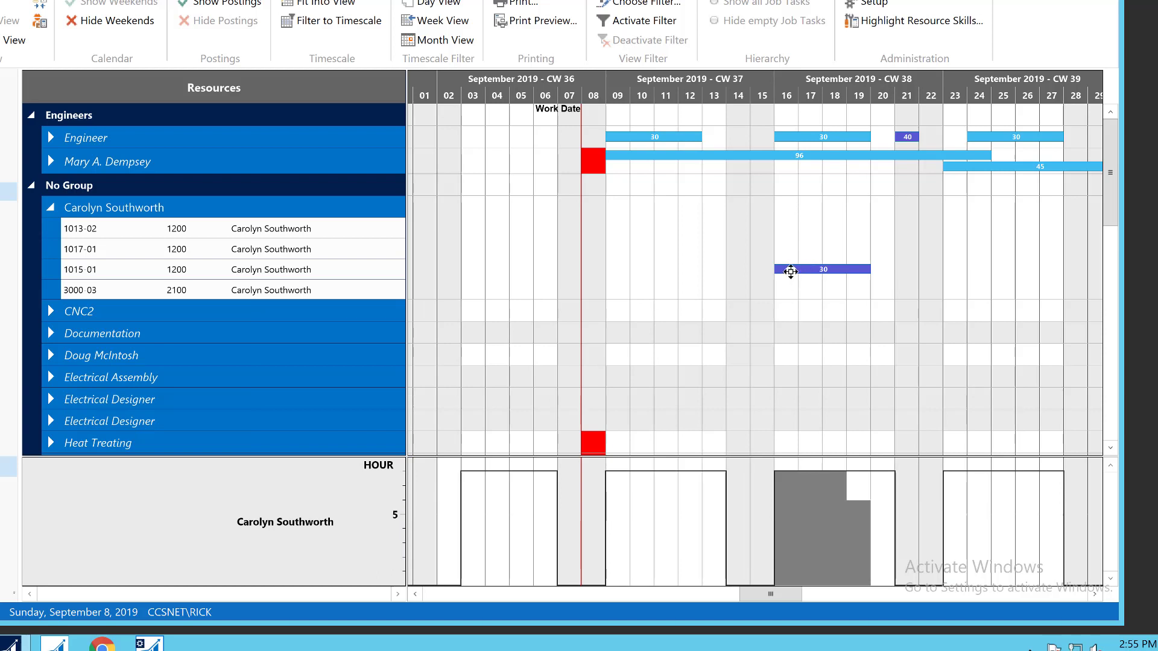
mouse_move(791, 270)
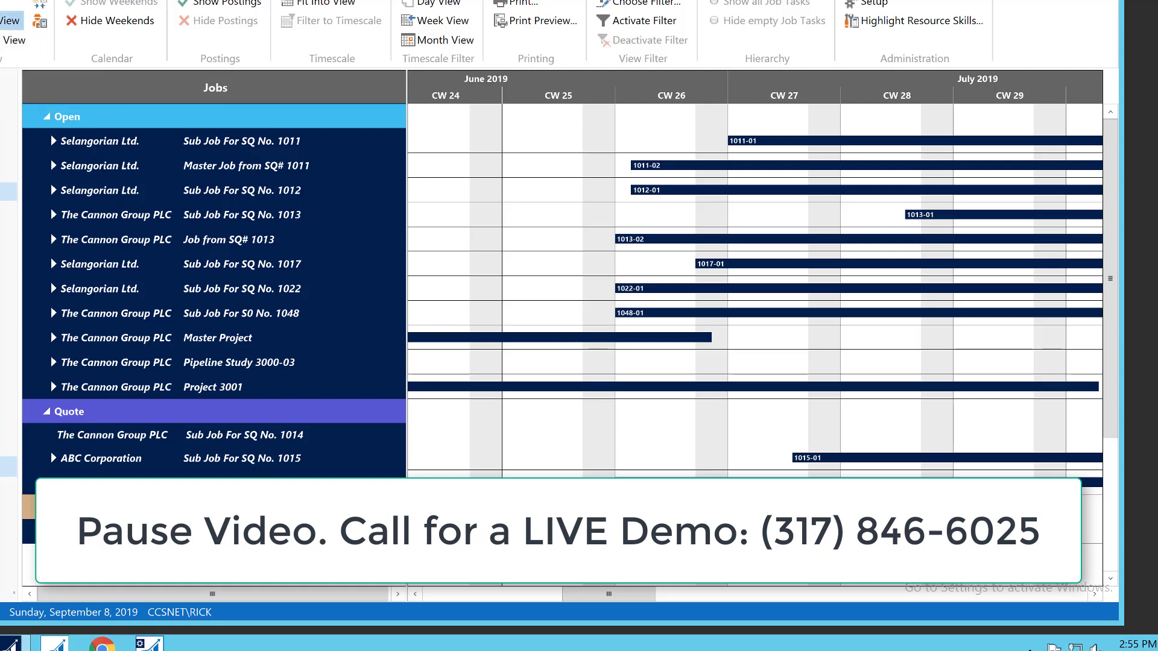
- Switch back and forth between the jobs view and the resources view to compare the schedules, finishing on resources
click(11, 20)
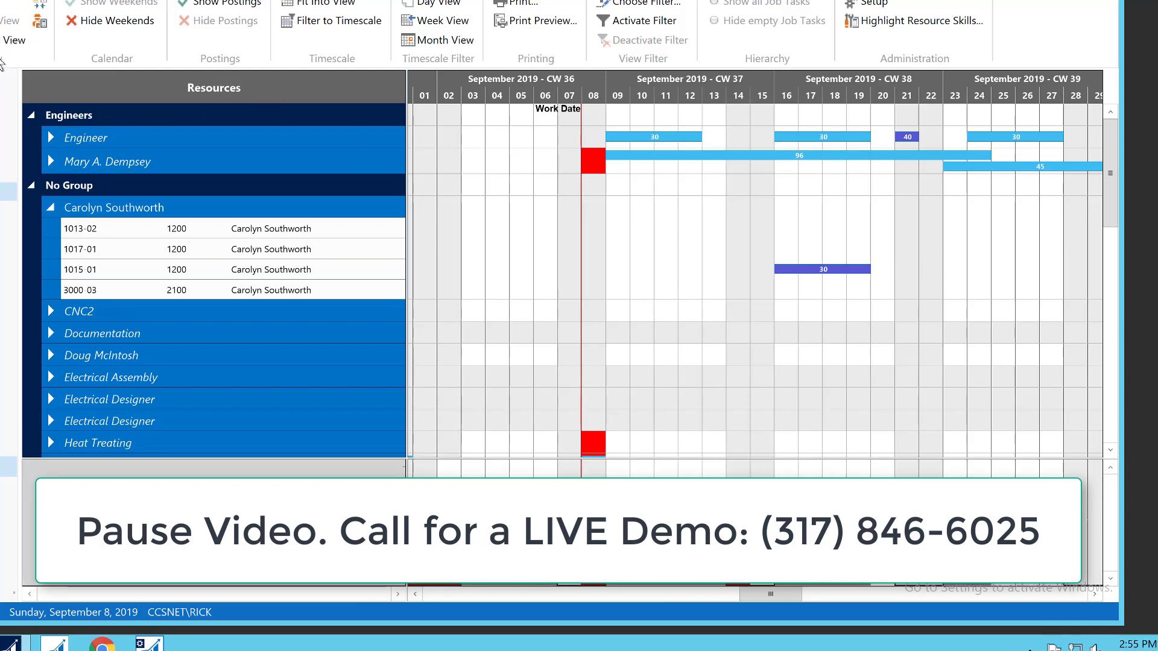
click(6, 40)
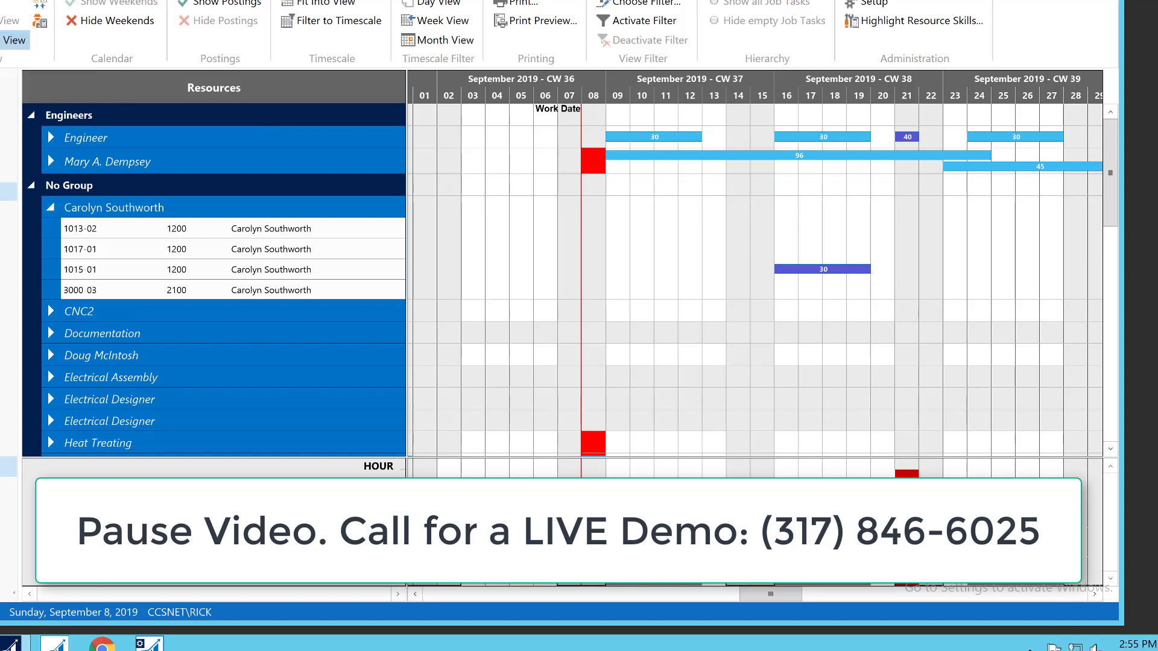
scroll(163, 321, down, 15)
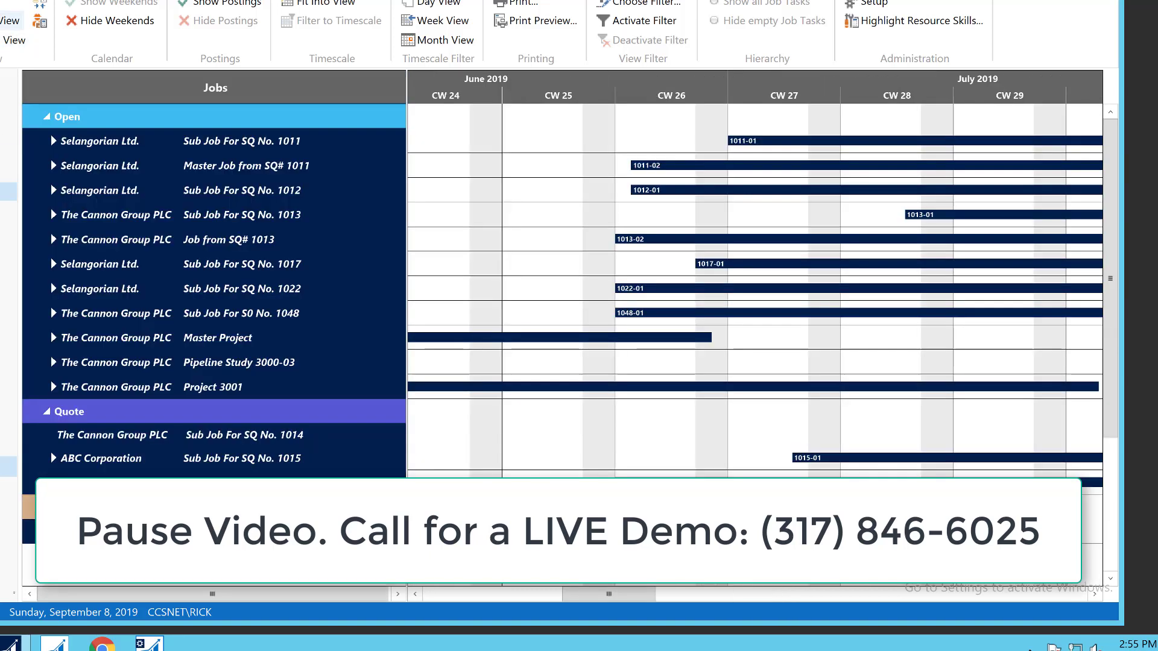
click(6, 22)
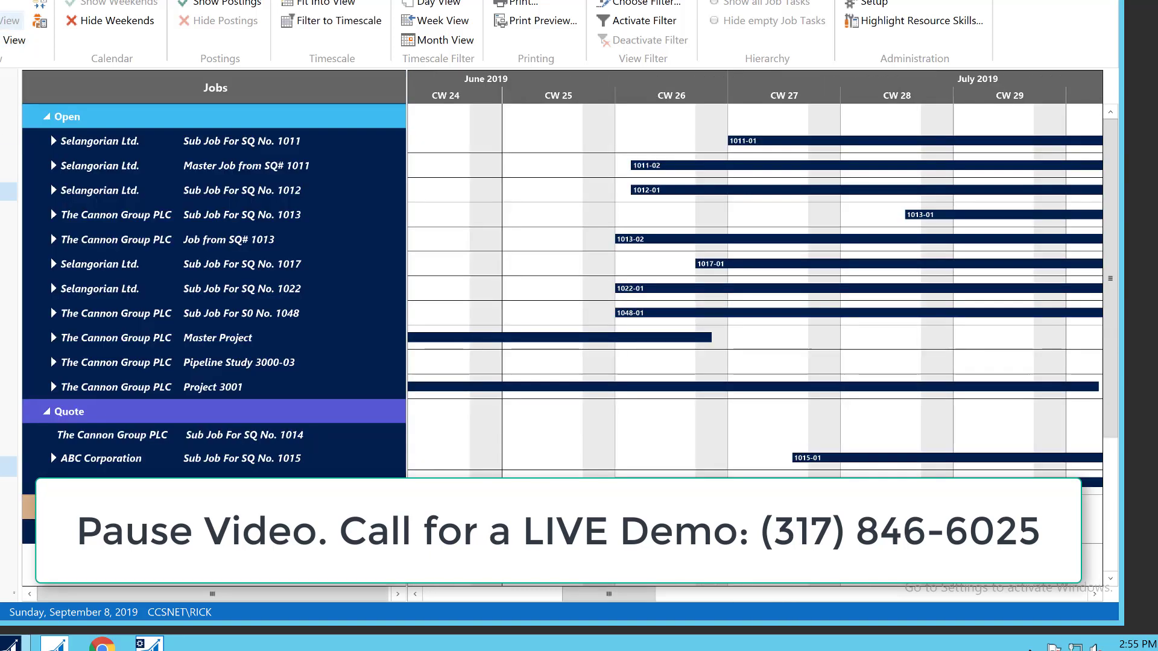
click(15, 39)
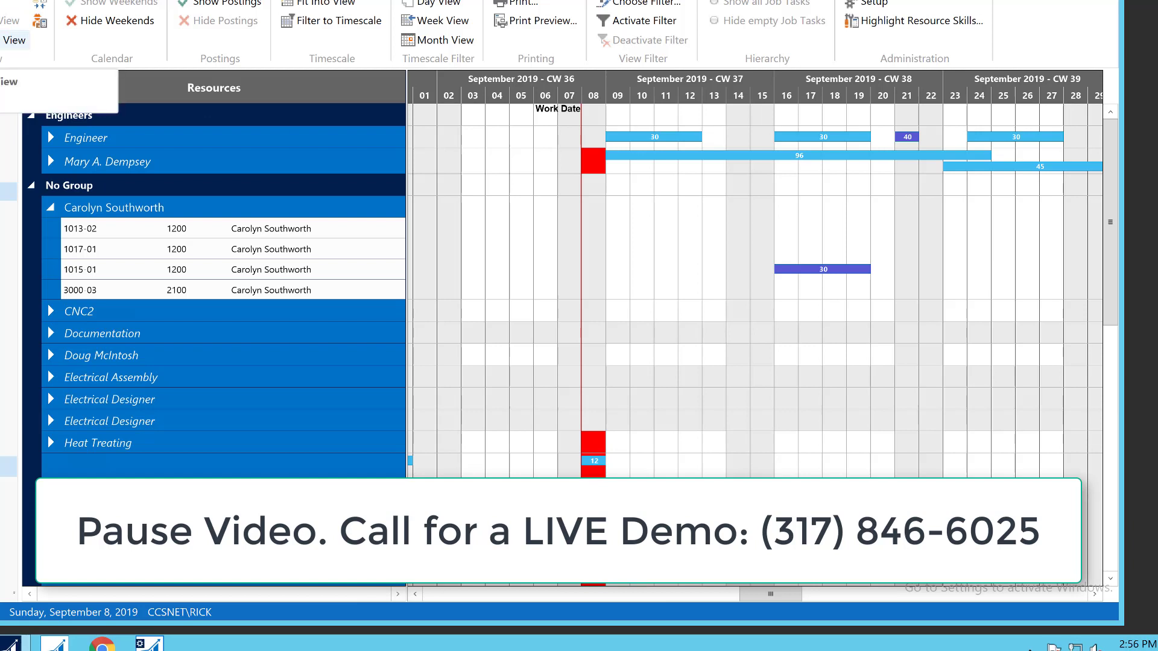